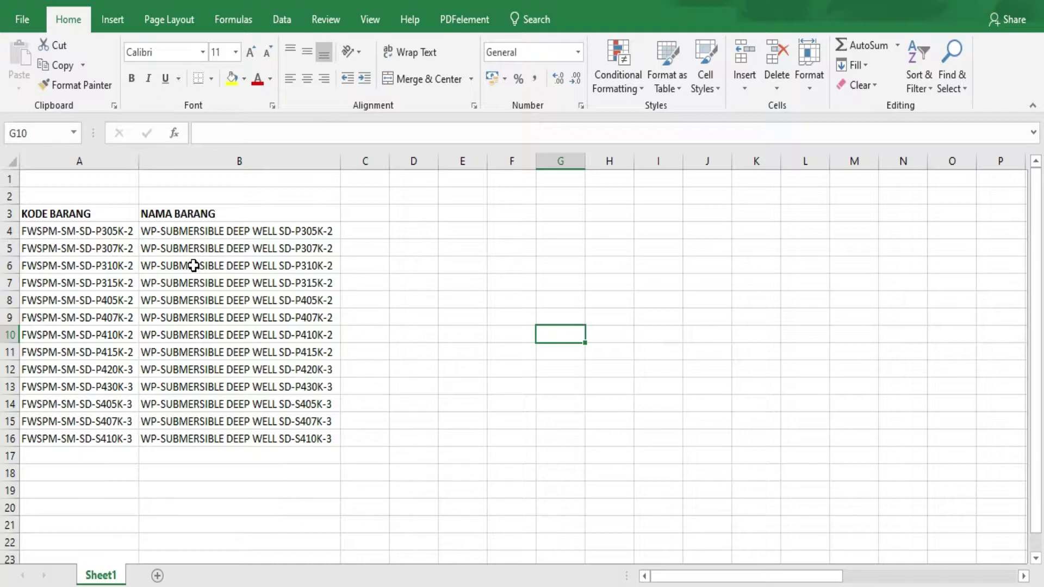
# Insert an empty column B between the item codes and the item names.
pyautogui.click(179, 162)
pyautogui.rightClick(179, 165)
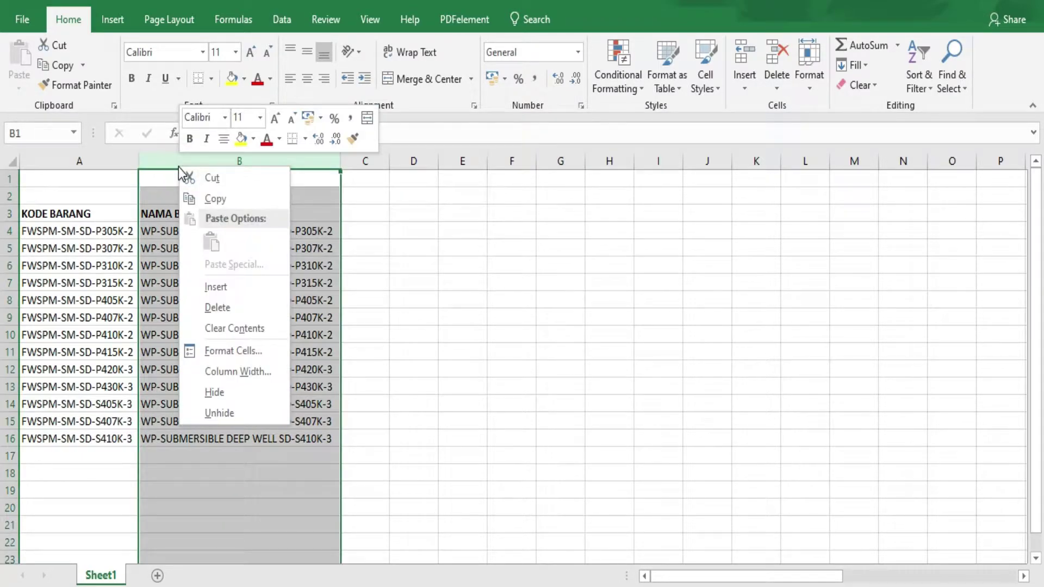
pyautogui.click(222, 285)
pyautogui.click(530, 336)
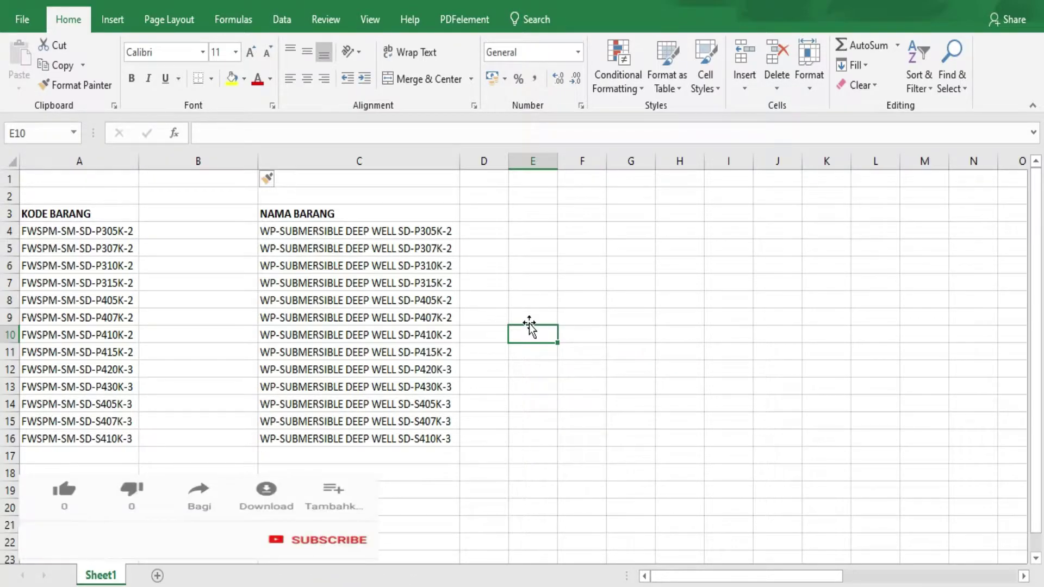
# Check the item codes and names, then select B4 for the barcode formula.
pyautogui.click(59, 228)
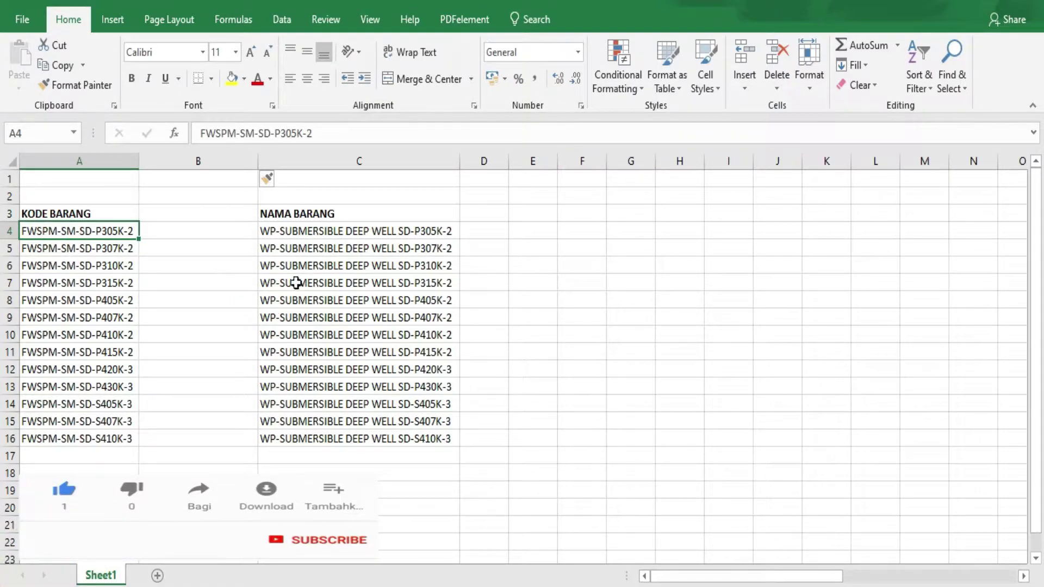
pyautogui.click(102, 264)
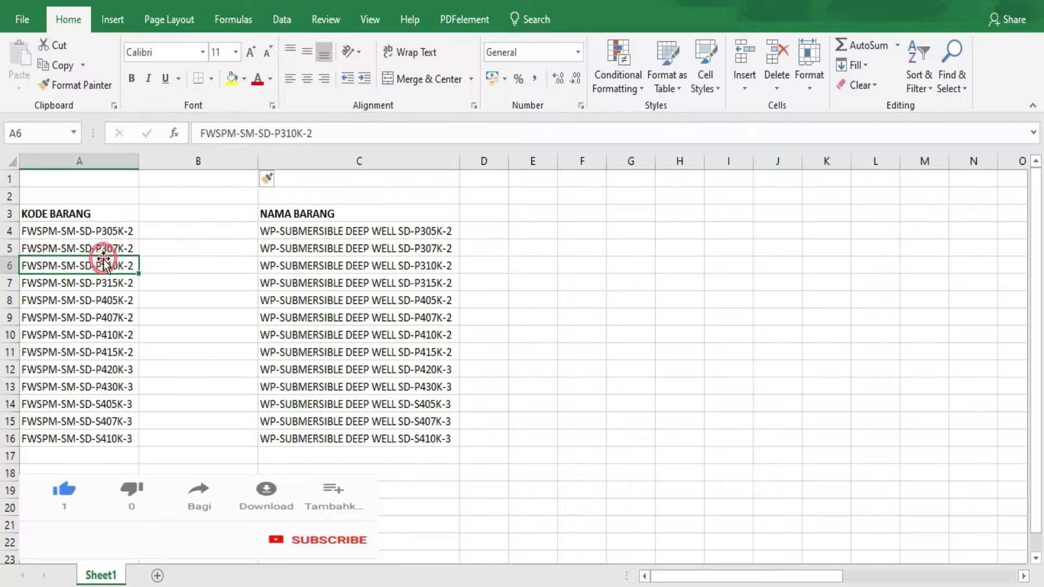
pyautogui.click(292, 227)
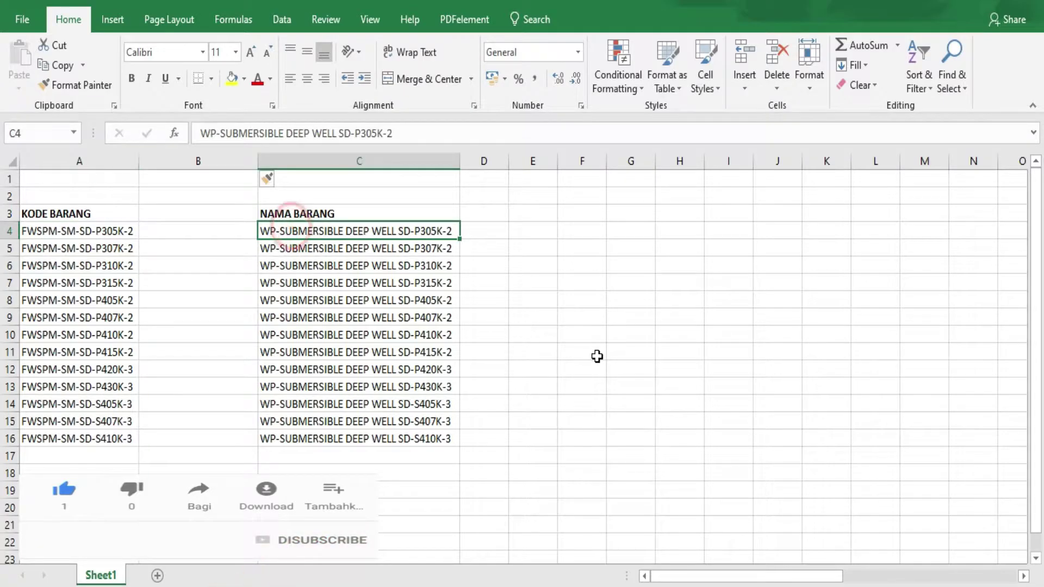
pyautogui.click(69, 232)
pyautogui.click(164, 239)
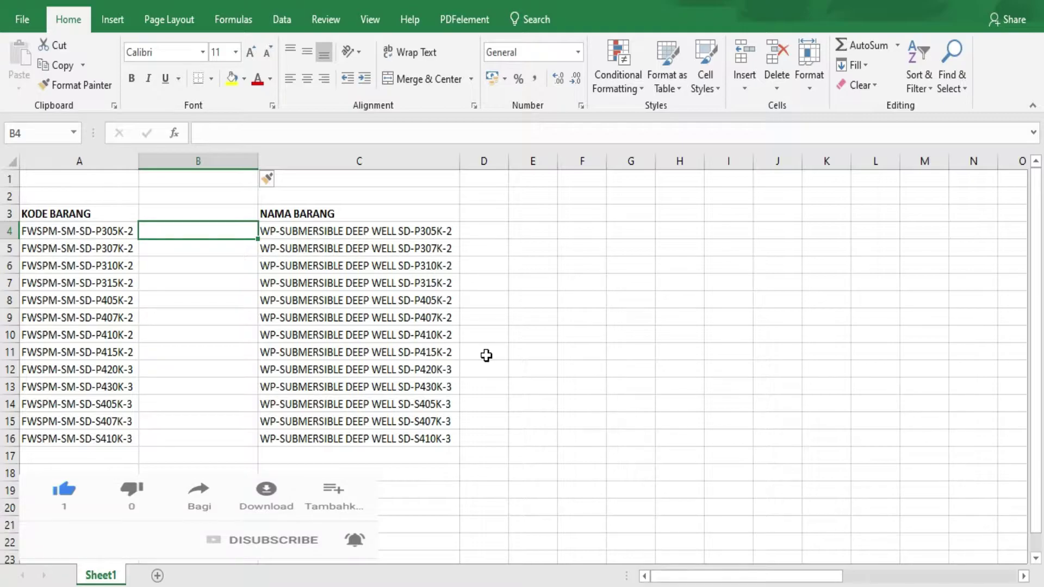
# Enter the formula ="*"&A4&"*" in B4, referencing item code A4.
pyautogui.write('=')
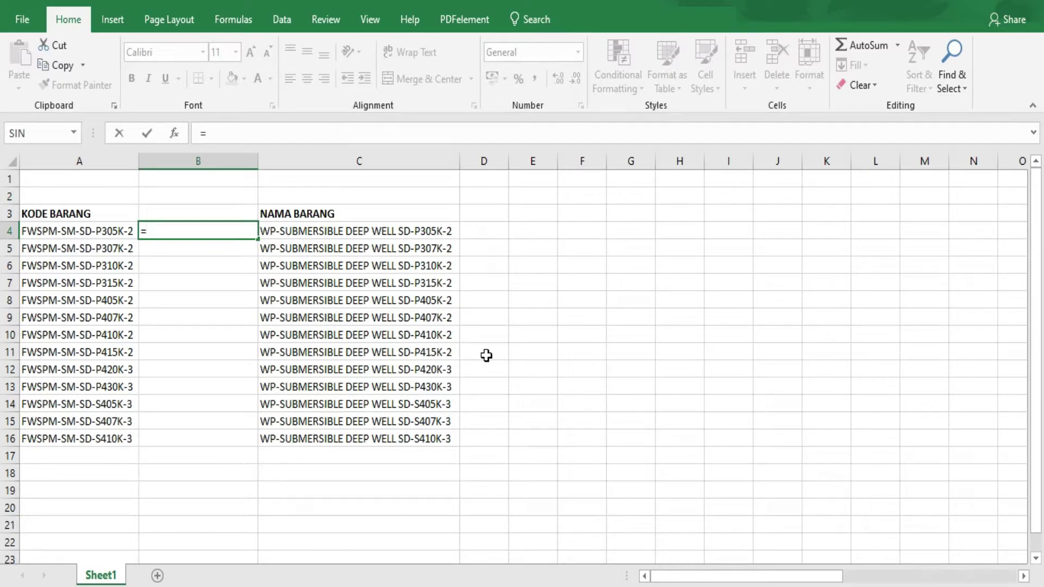
pyautogui.write('"')
pyautogui.write('*"')
pyautogui.write('&')
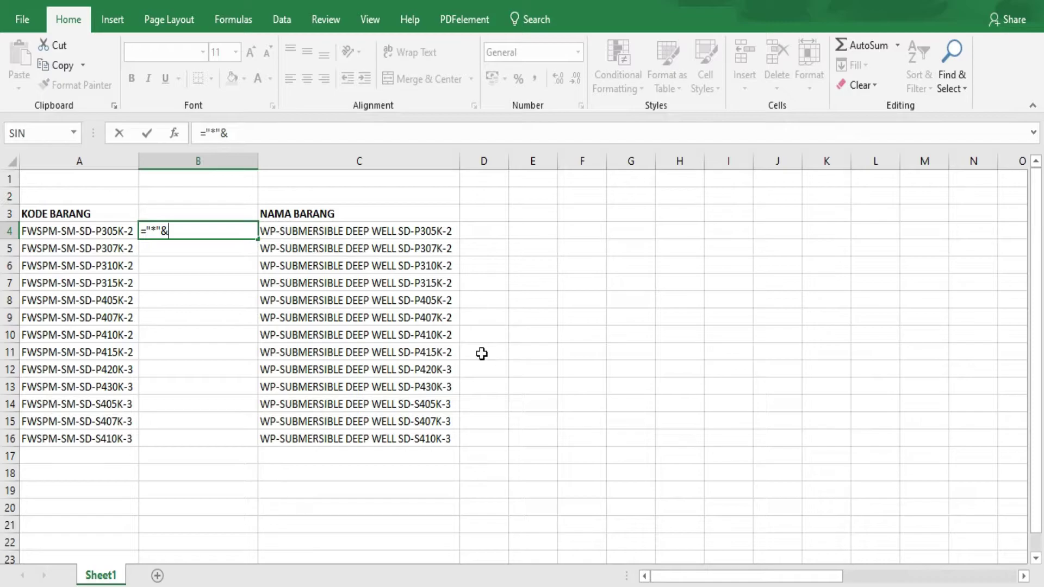
pyautogui.click(113, 232)
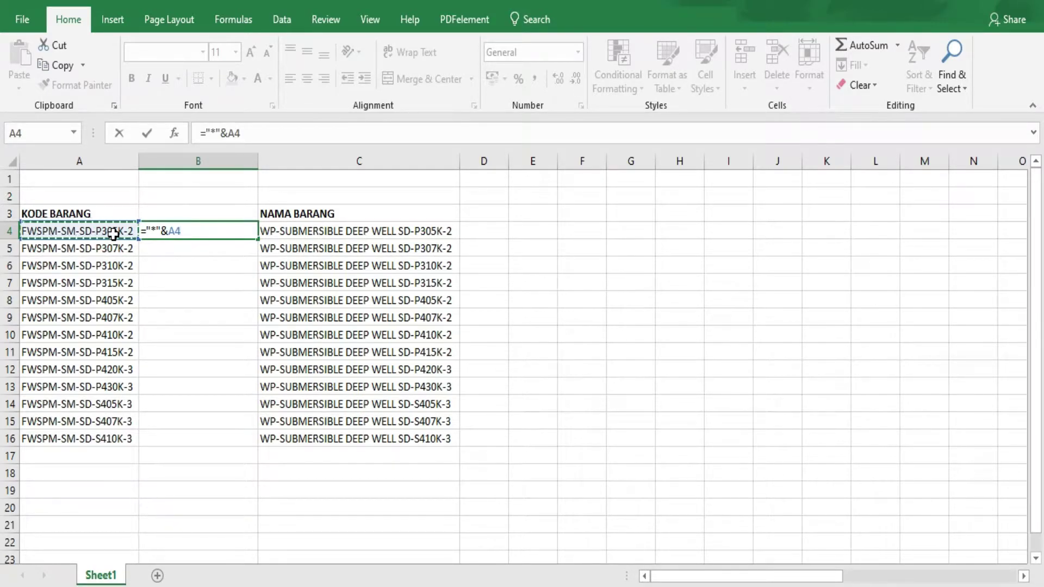
pyautogui.write('&')
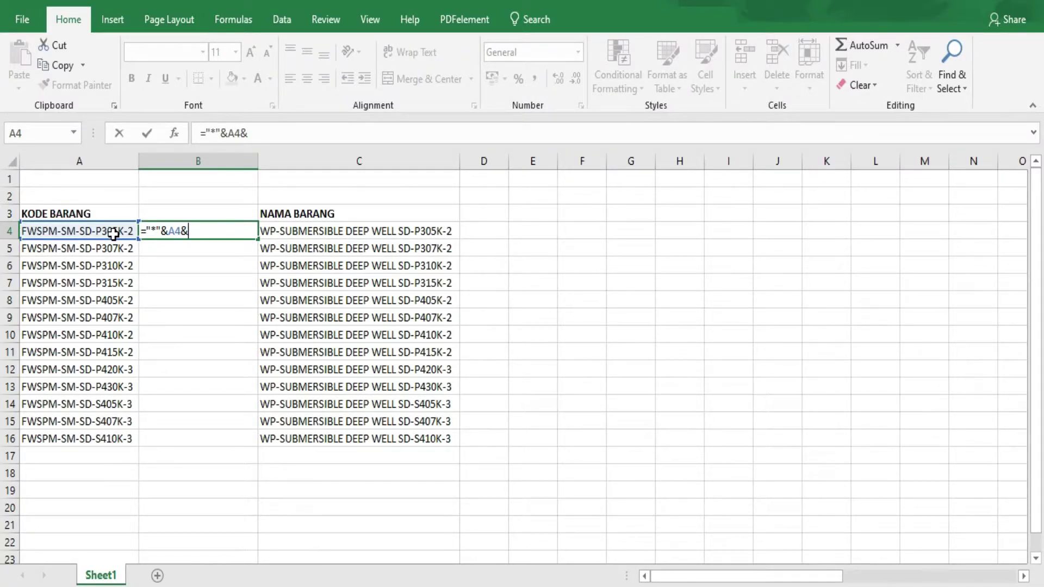
pyautogui.write('"')
pyautogui.write('*')
# Commit the B4 formula, autofit column B, and fill it down to B16.
pyautogui.press('Return')
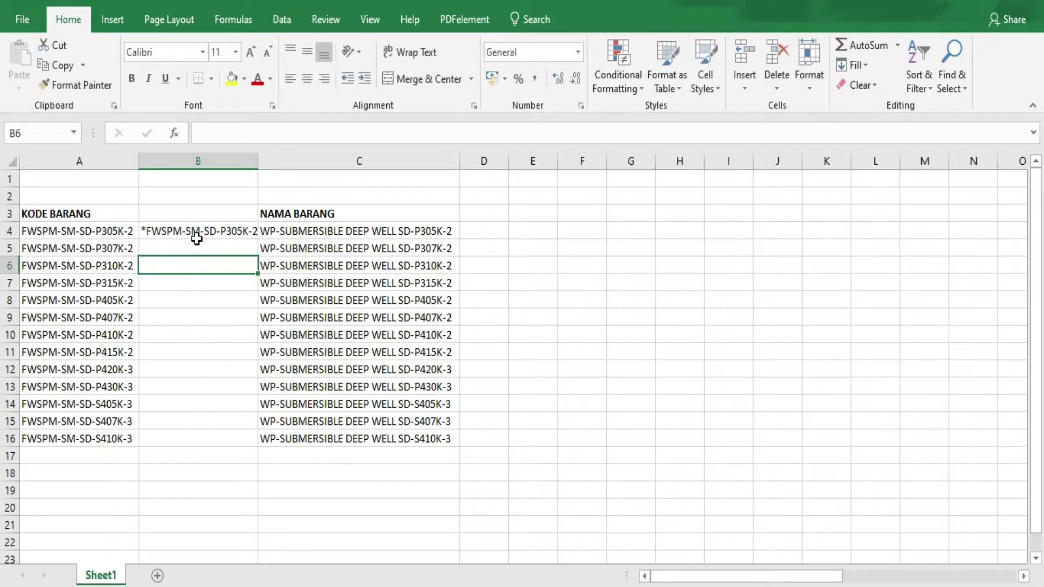
pyautogui.click(197, 233)
pyautogui.doubleClick(258, 161)
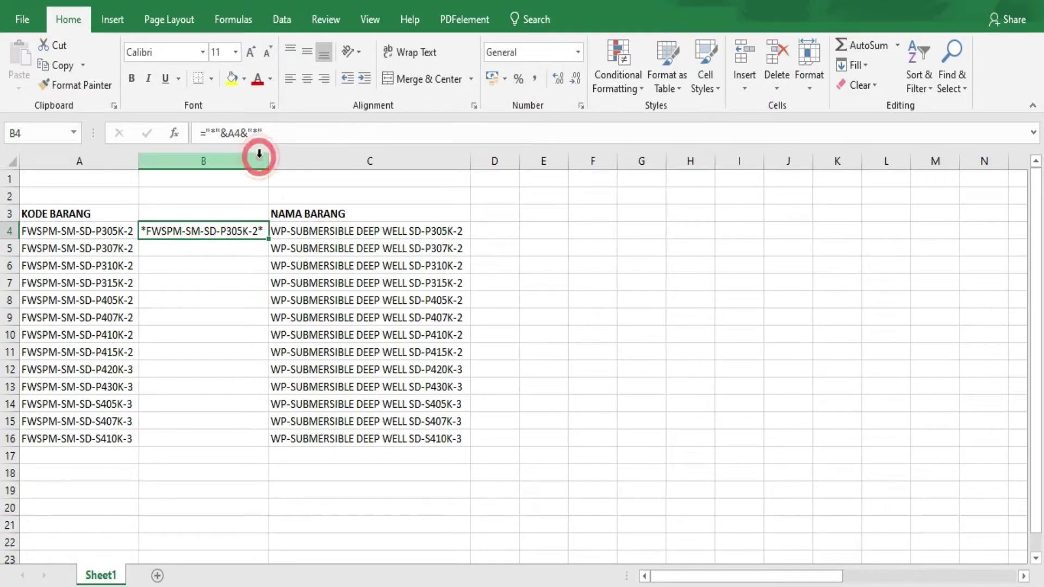
pyautogui.moveTo(225, 237)
pyautogui.mouseDown()
pyautogui.moveTo(261, 440)
pyautogui.moveTo(282, 456)
pyautogui.mouseUp()
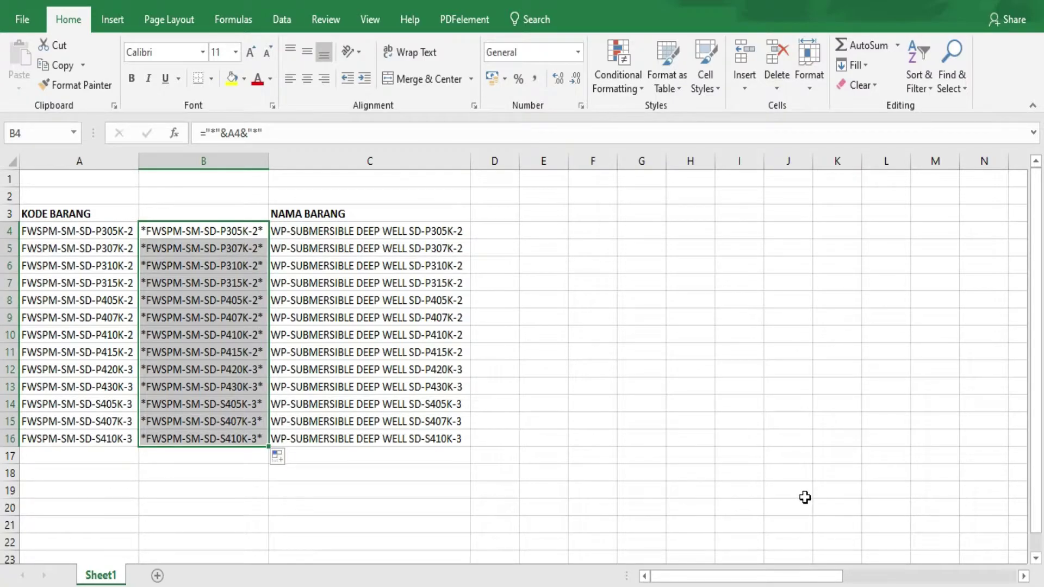
pyautogui.click(550, 346)
pyautogui.click(230, 234)
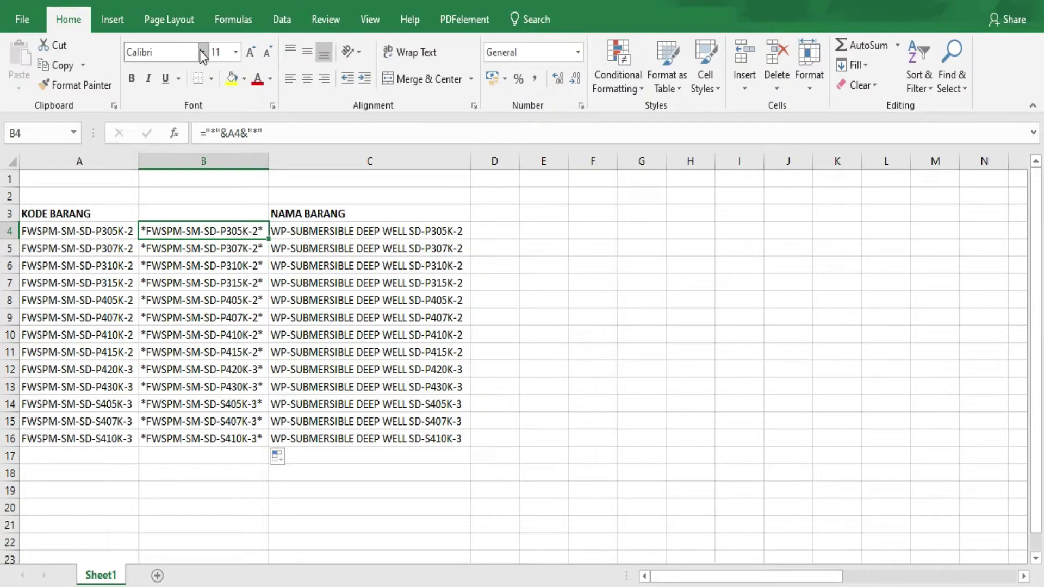
# Browse the font list for B4 and try choosing a barcode font.
pyautogui.click(200, 50)
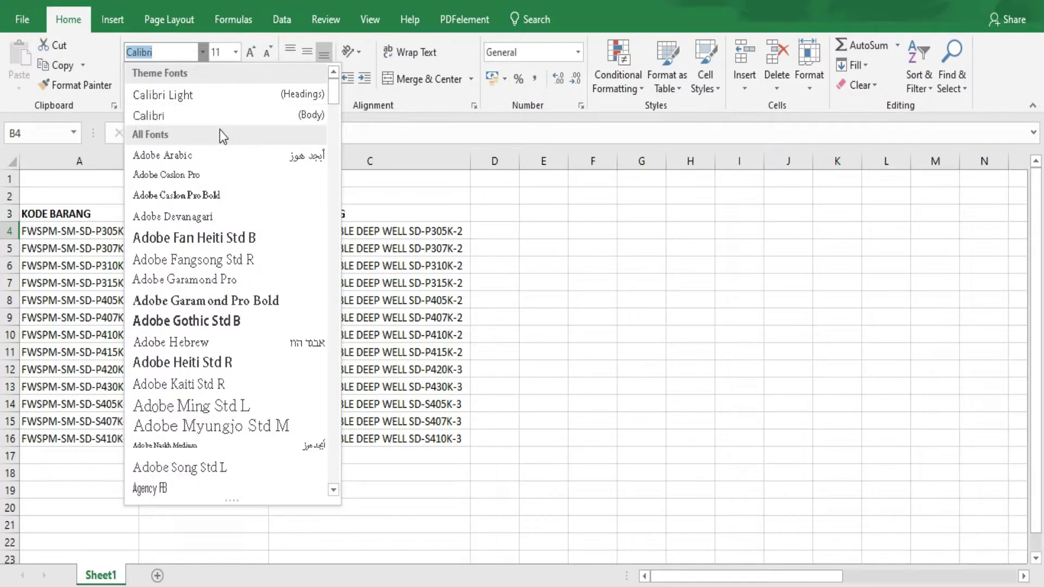
pyautogui.scroll(-2, 238, 298)
pyautogui.scroll(-2, 237, 298)
pyautogui.scroll(-5, 237, 298)
pyautogui.scroll(-3, 237, 298)
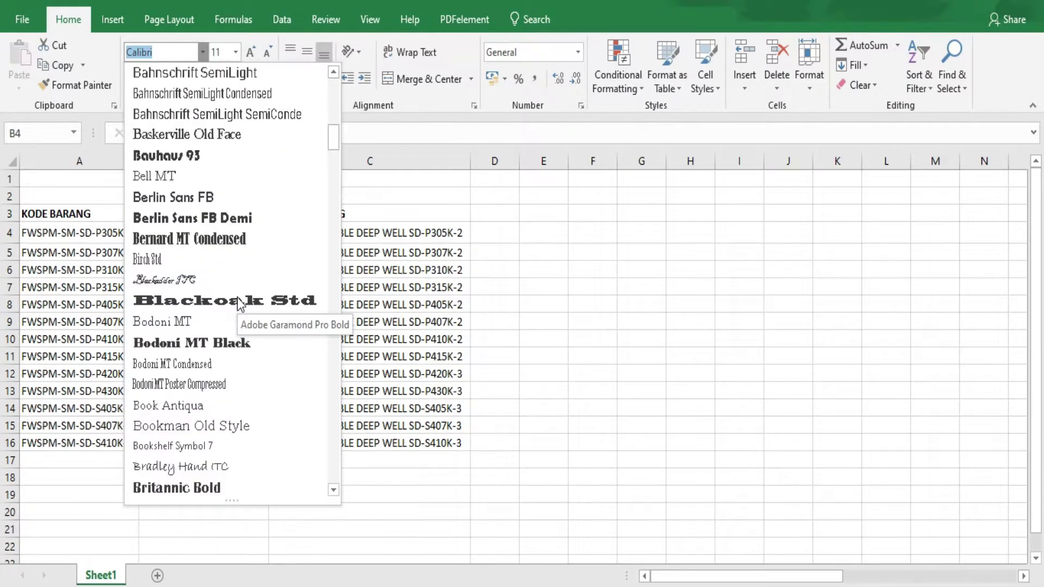
pyautogui.scroll(-2, 237, 298)
pyautogui.scroll(-4, 237, 298)
pyautogui.scroll(-2, 237, 298)
pyautogui.scroll(-3, 237, 298)
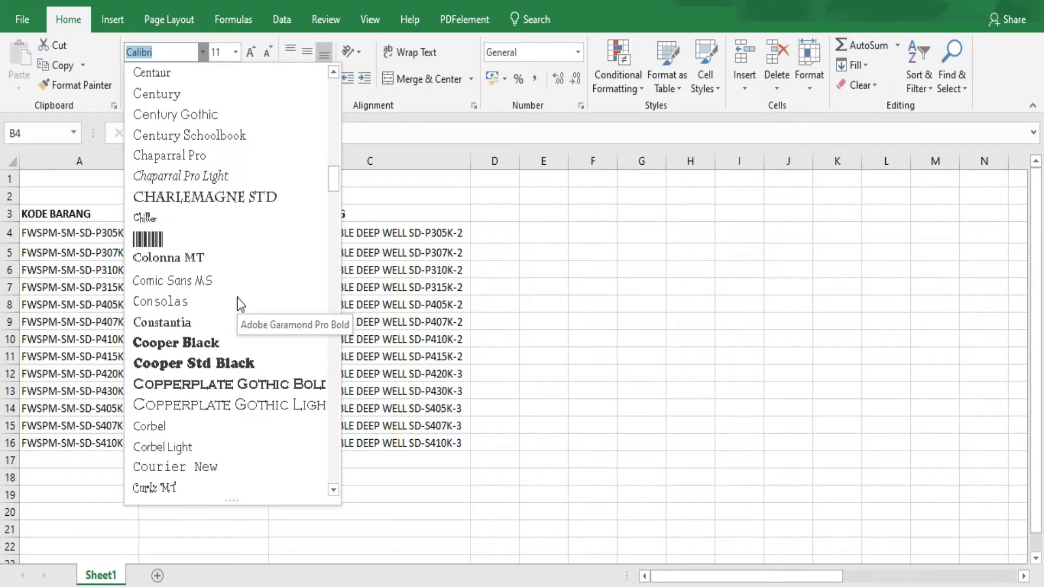
pyautogui.scroll(-4, 237, 298)
pyautogui.scroll(-1, 237, 298)
pyautogui.scroll(-4, 238, 299)
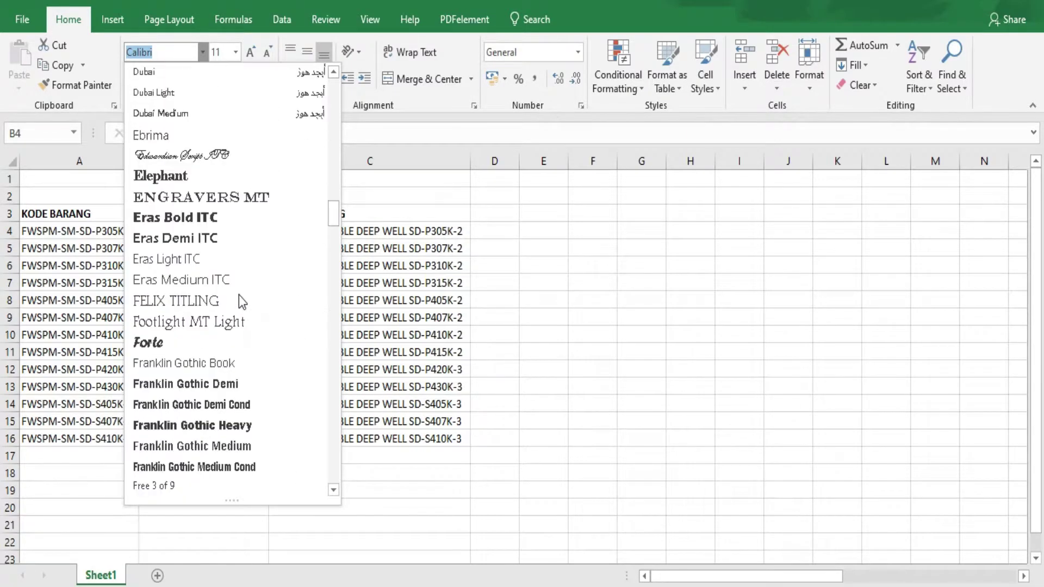
pyautogui.scroll(-3, 240, 301)
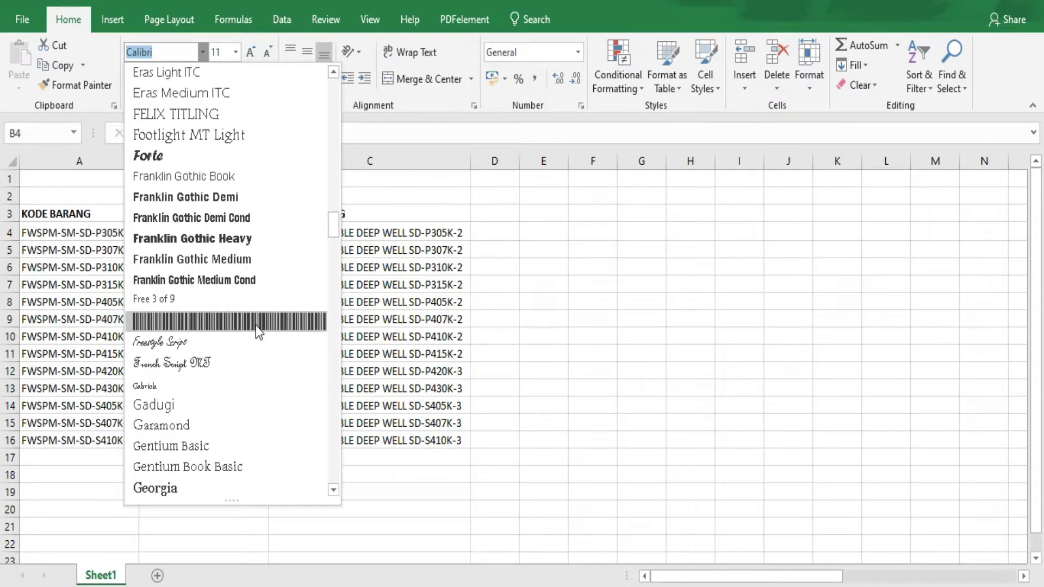
pyautogui.click(256, 324)
# Scroll further through the fonts and enter 'Free' to pick Free 3 of 9.
pyautogui.scroll(-2, 256, 326)
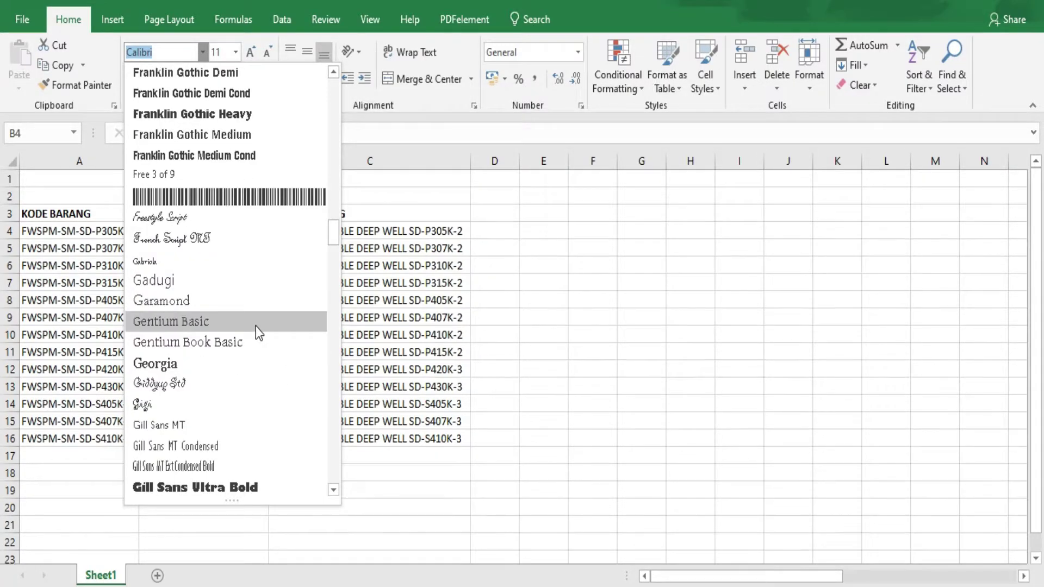
pyautogui.scroll(-3, 256, 327)
pyautogui.scroll(-2, 255, 326)
pyautogui.scroll(-2, 256, 326)
pyautogui.scroll(-1, 255, 327)
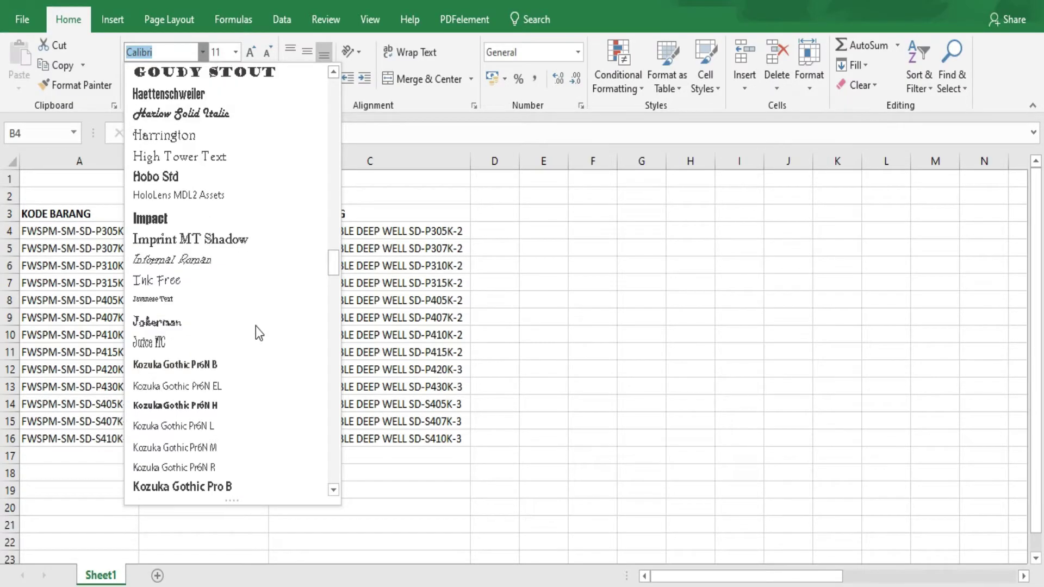
pyautogui.scroll(-3, 256, 326)
pyautogui.scroll(-4, 256, 327)
pyautogui.scroll(-4, 255, 327)
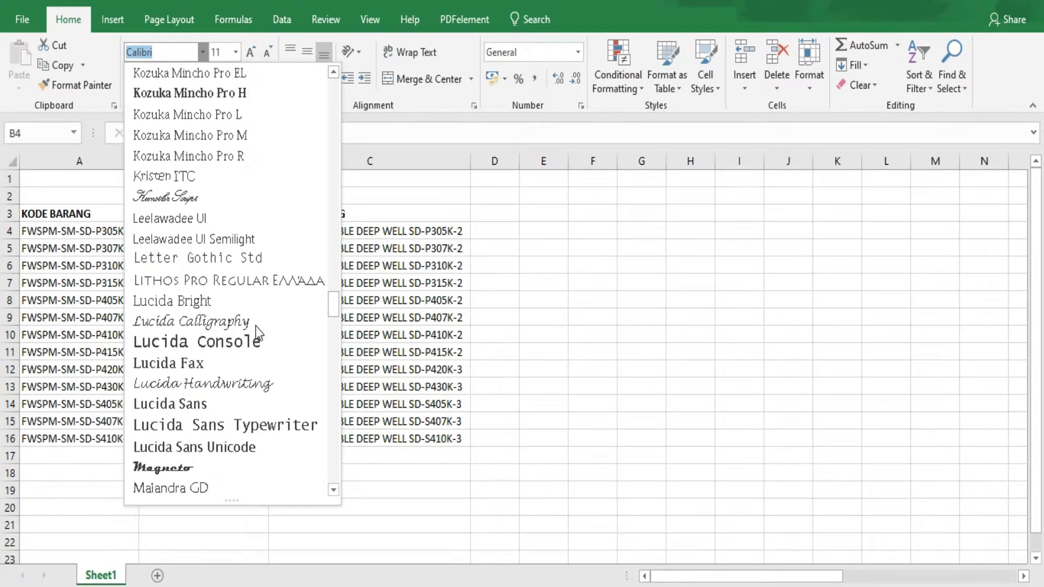
pyautogui.scroll(-4, 255, 326)
pyautogui.scroll(-4, 255, 326)
pyautogui.scroll(-1, 256, 326)
pyautogui.scroll(-3, 256, 326)
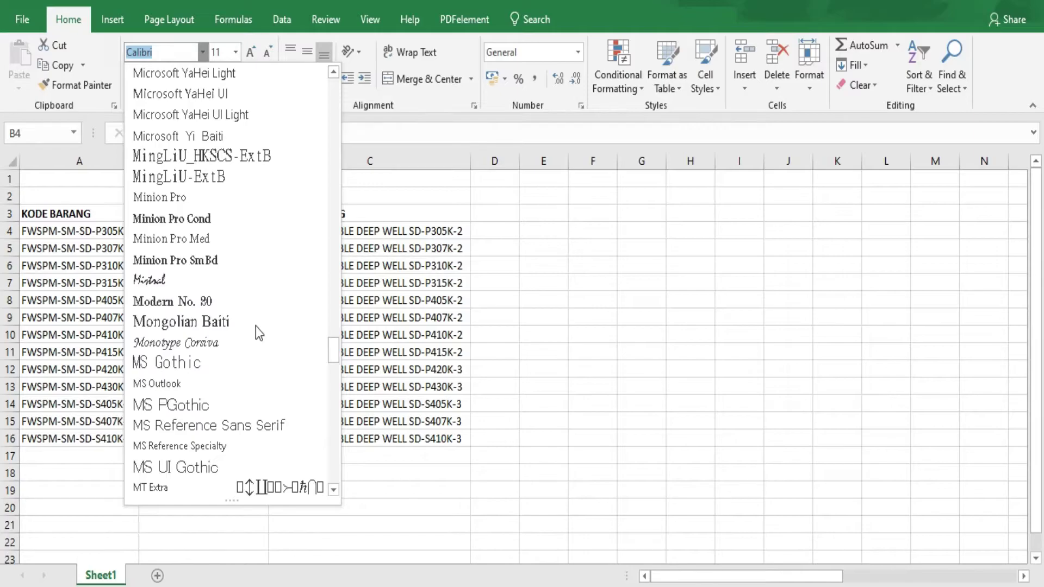
pyautogui.scroll(-8, 255, 326)
pyautogui.scroll(-4, 256, 327)
pyautogui.scroll(-4, 255, 327)
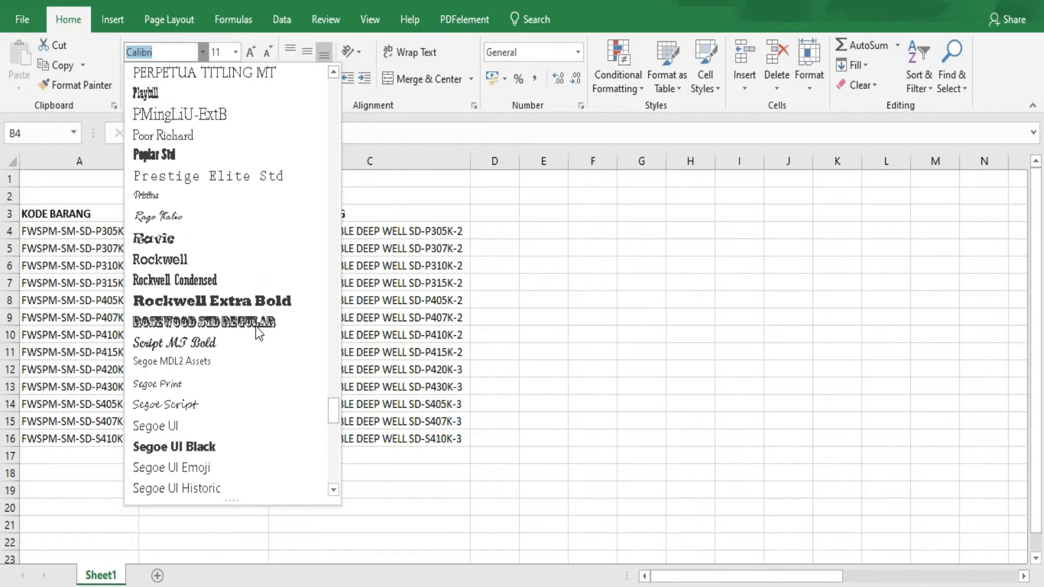
pyautogui.scroll(-2, 256, 326)
pyautogui.scroll(-2, 255, 326)
pyautogui.scroll(20, 256, 326)
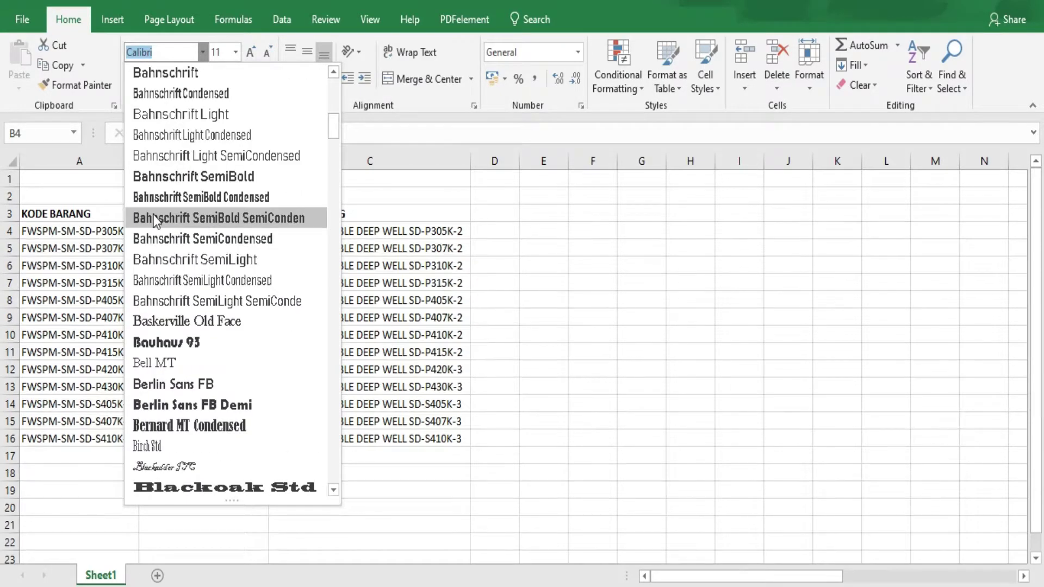
pyautogui.write('Free 3 of 9')
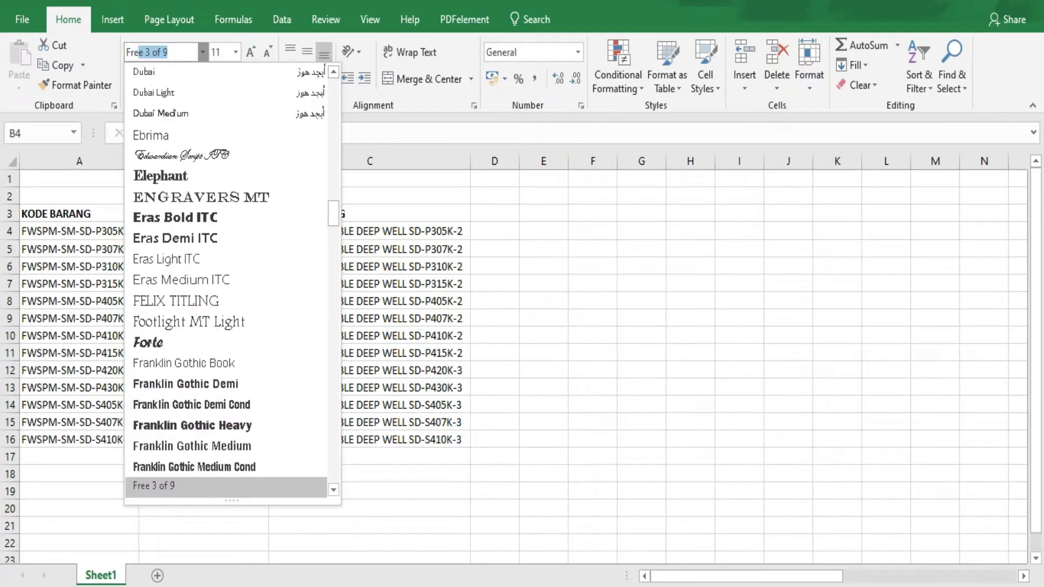
pyautogui.press('Return')
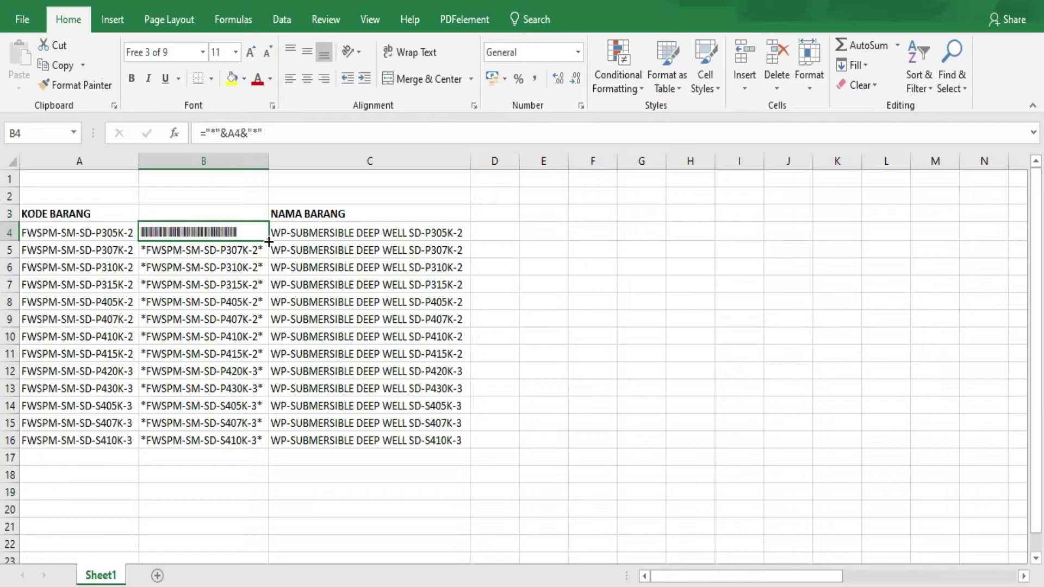
pyautogui.moveTo(271, 242); pyautogui.dragTo(269, 447)
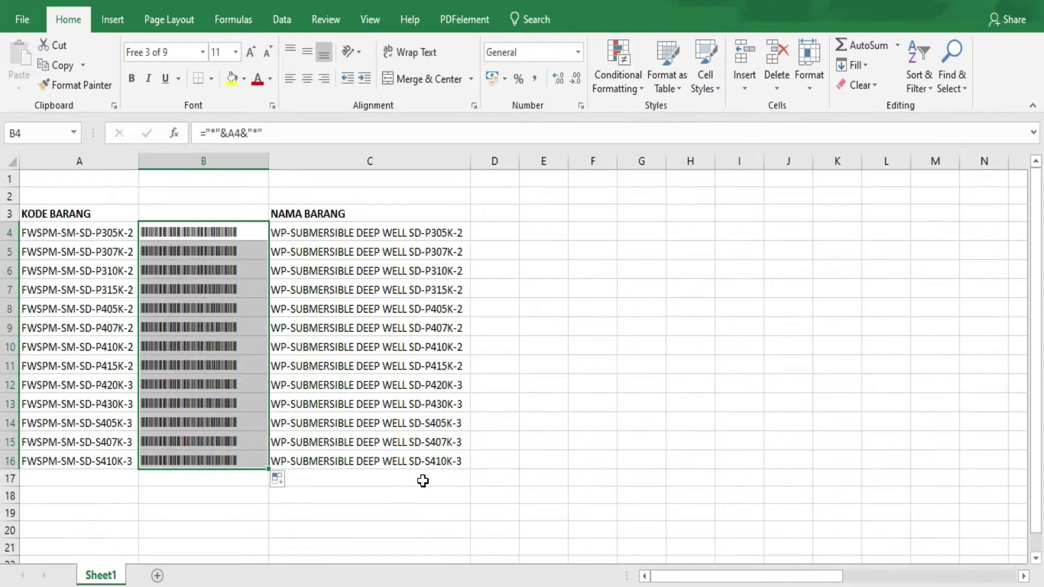
pyautogui.click(253, 54)
pyautogui.click(254, 55)
pyautogui.click(254, 54)
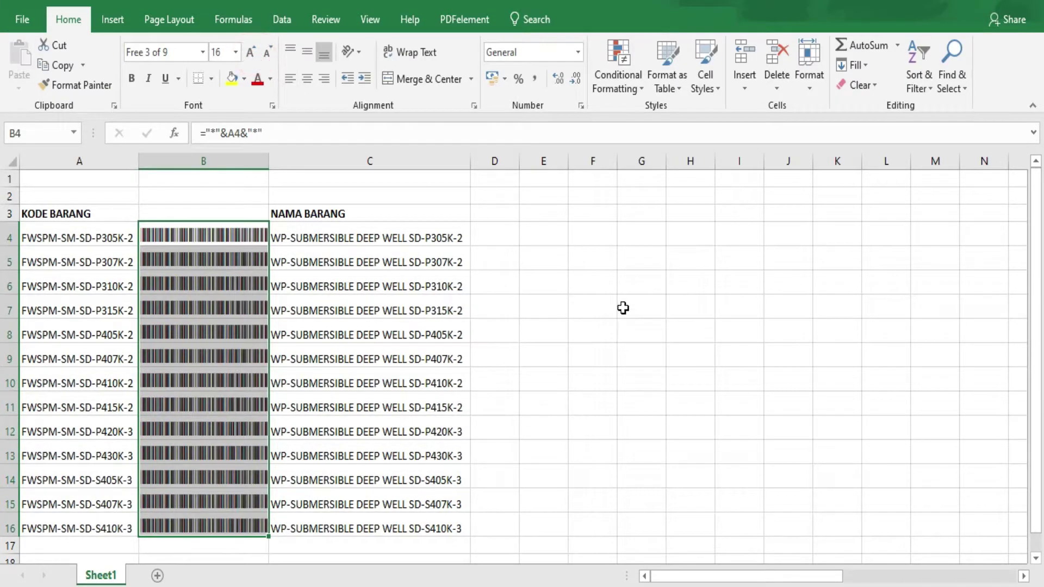
pyautogui.moveTo(268, 169); pyautogui.dragTo(292, 170)
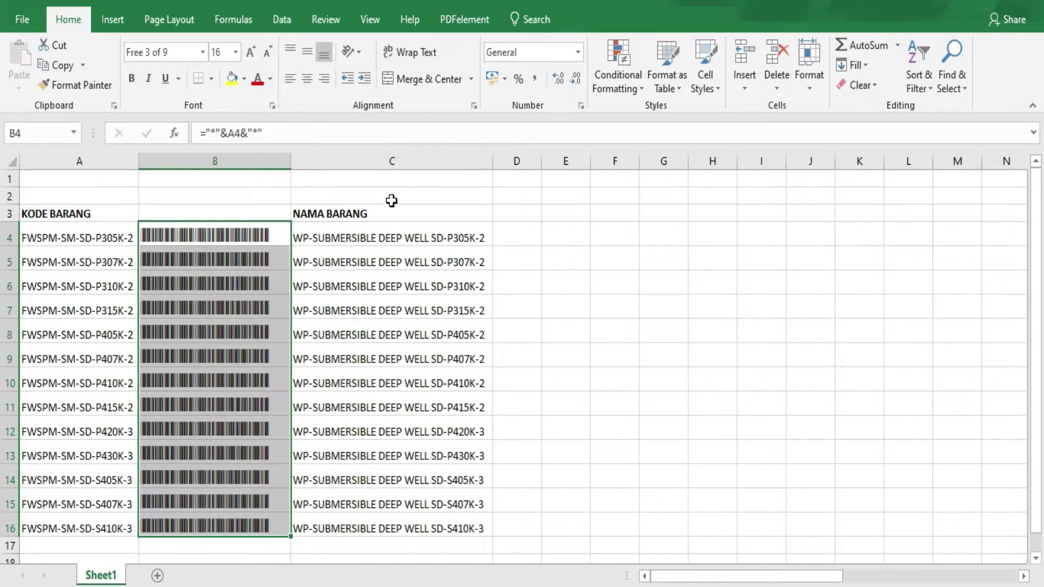
pyautogui.click(306, 80)
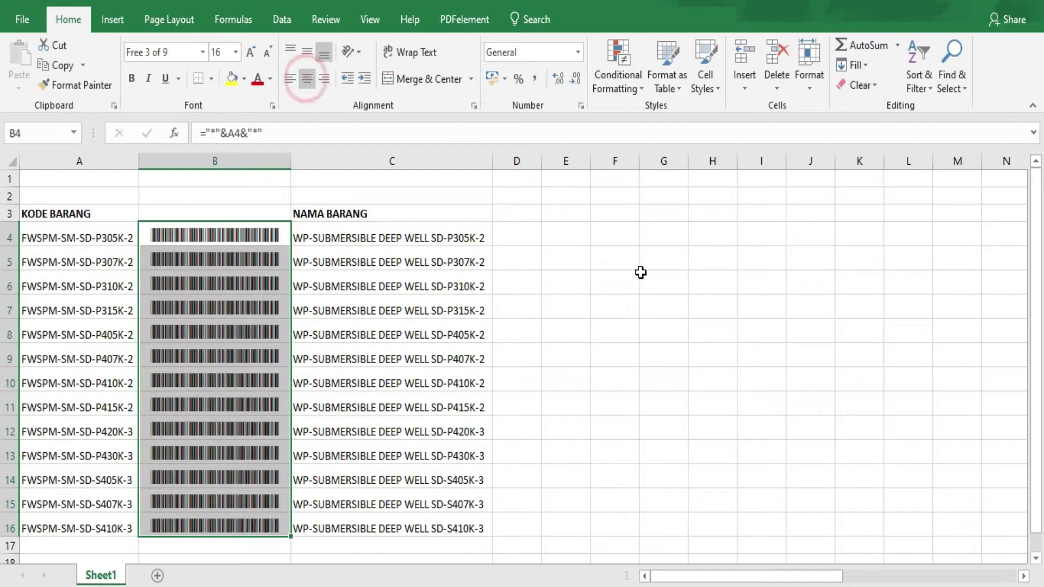
pyautogui.click(642, 275)
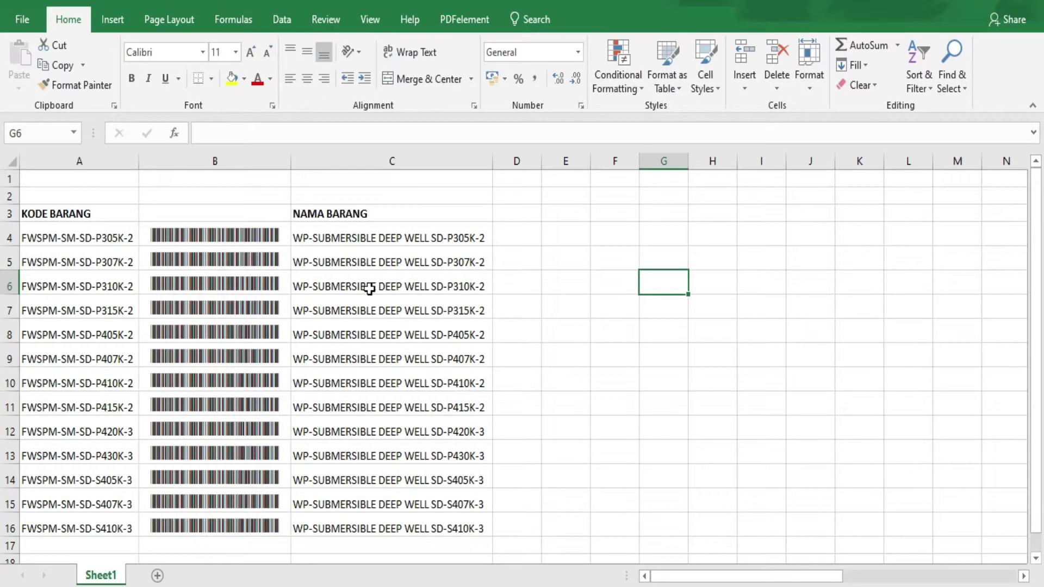
pyautogui.keyDown('ctrl'); pyautogui.scroll(10, 291, 303); pyautogui.keyUp('ctrl')
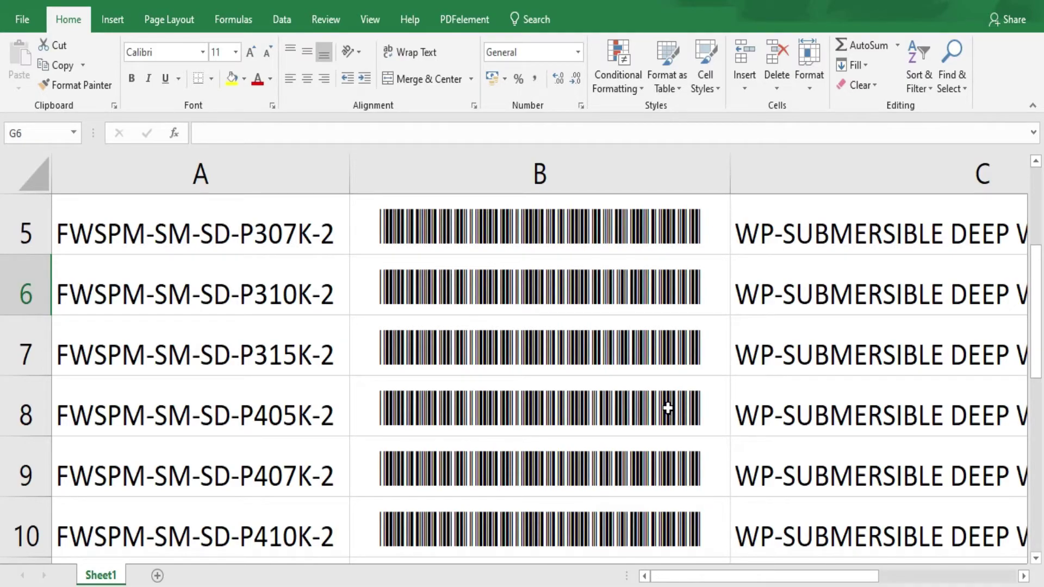
pyautogui.keyDown('ctrl'); pyautogui.scroll(-1, 625, 375); pyautogui.keyUp('ctrl')
pyautogui.scroll(-1, 631, 369)
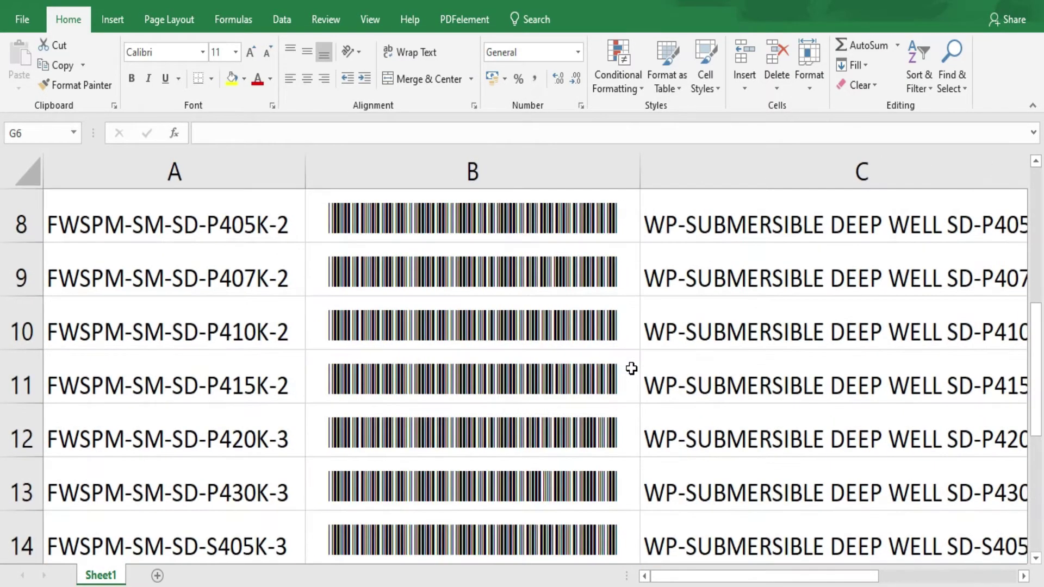
pyautogui.keyDown('ctrl'); pyautogui.scroll(-1, 631, 369); pyautogui.keyUp('ctrl')
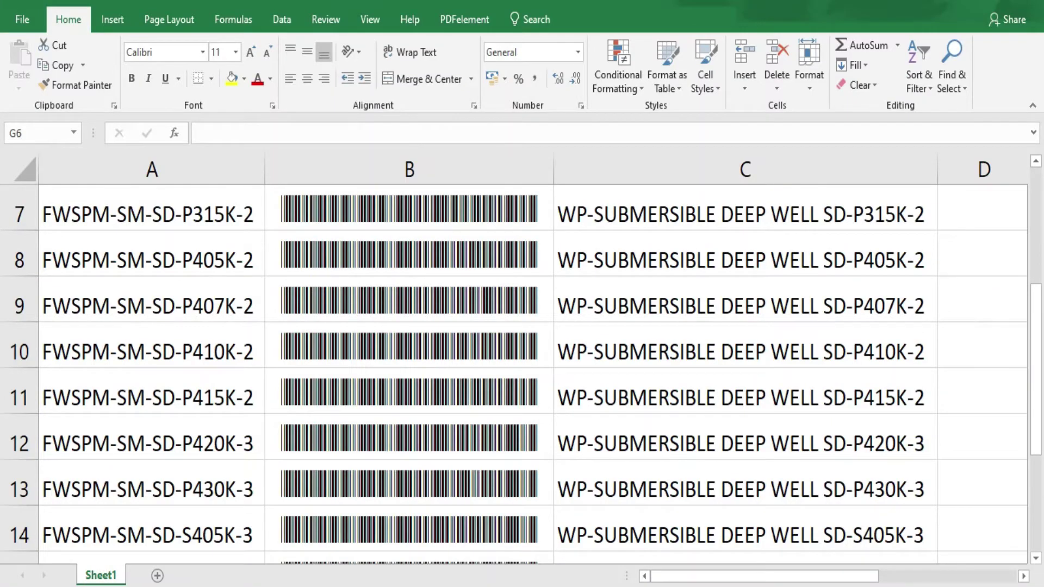
# Open File Explorer and navigate to Video > FONT BARCODE > upc_a.
pyautogui.press('super+e')
pyautogui.scroll(-1, 87, 499)
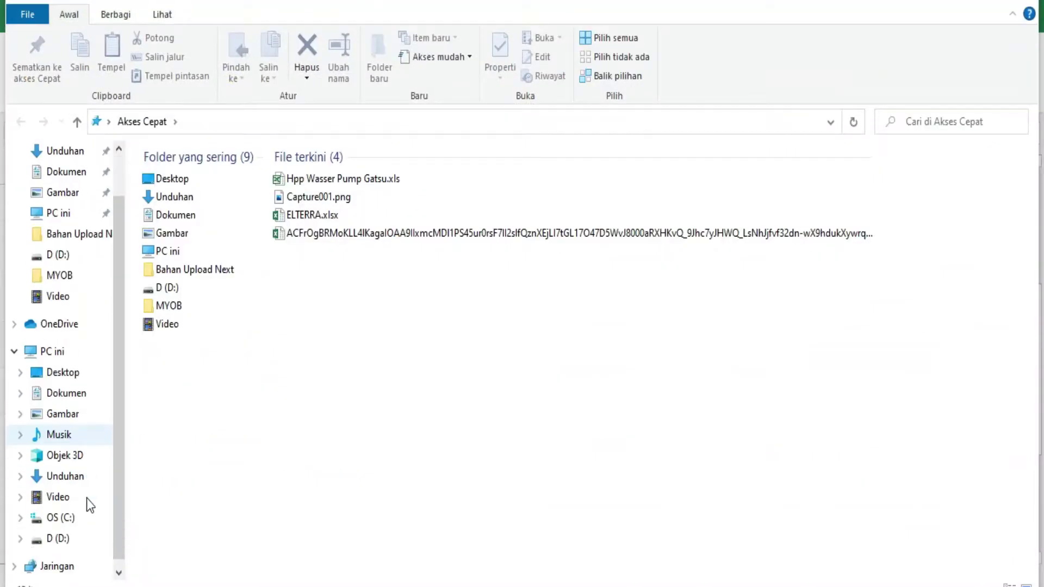
pyautogui.click(58, 497)
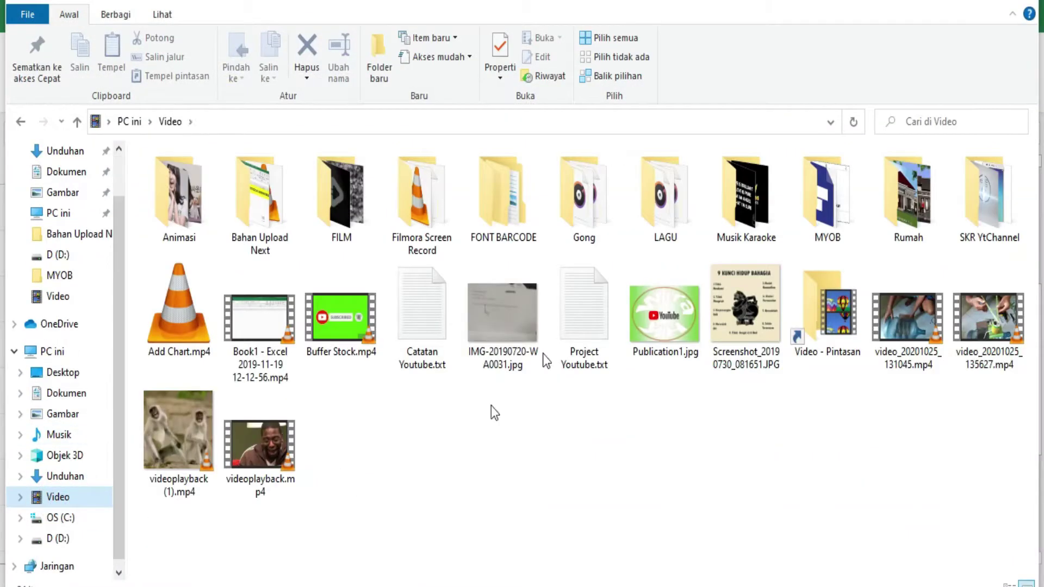
pyautogui.doubleClick(511, 205)
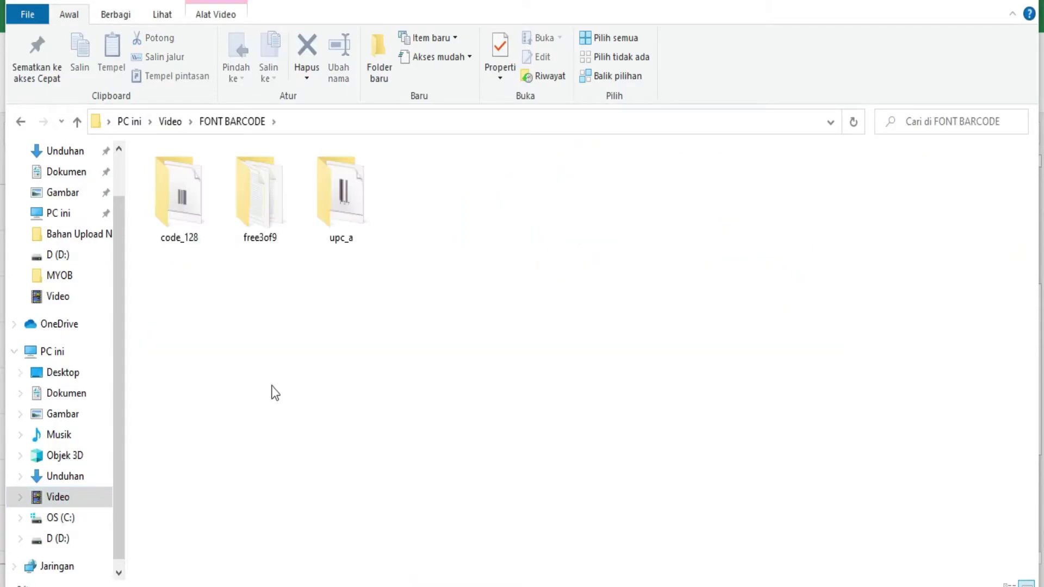
pyautogui.doubleClick(338, 189)
# Install UPC-A.ttf for all users, replacing the already installed copy.
pyautogui.click(180, 202)
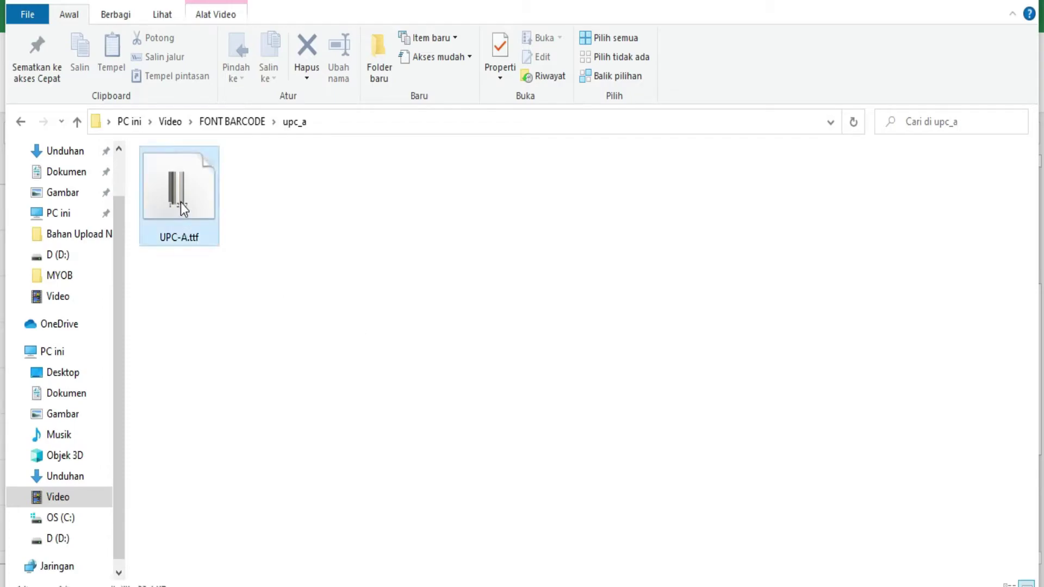
pyautogui.rightClick(181, 204)
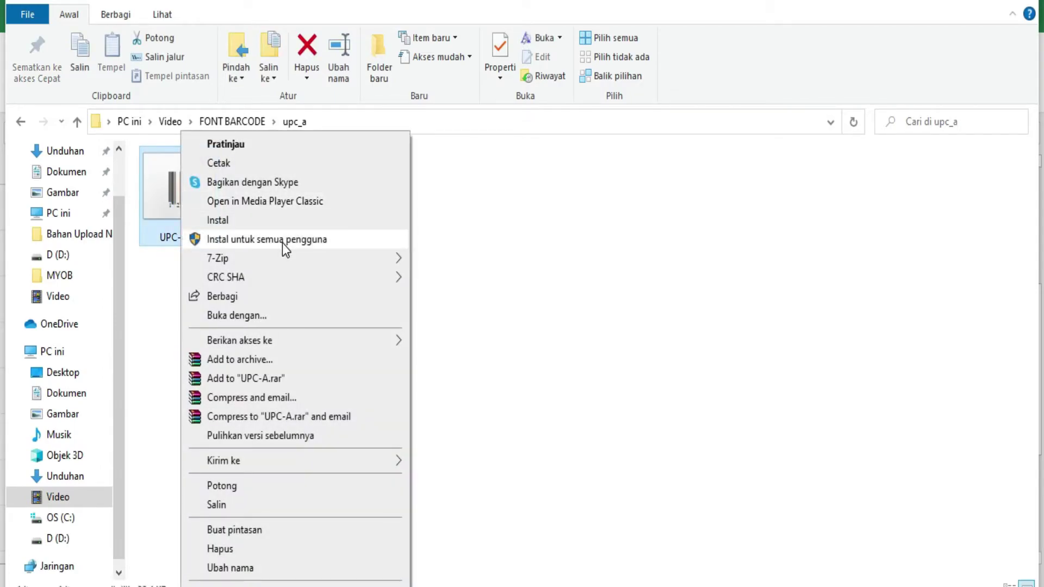
pyautogui.click(282, 242)
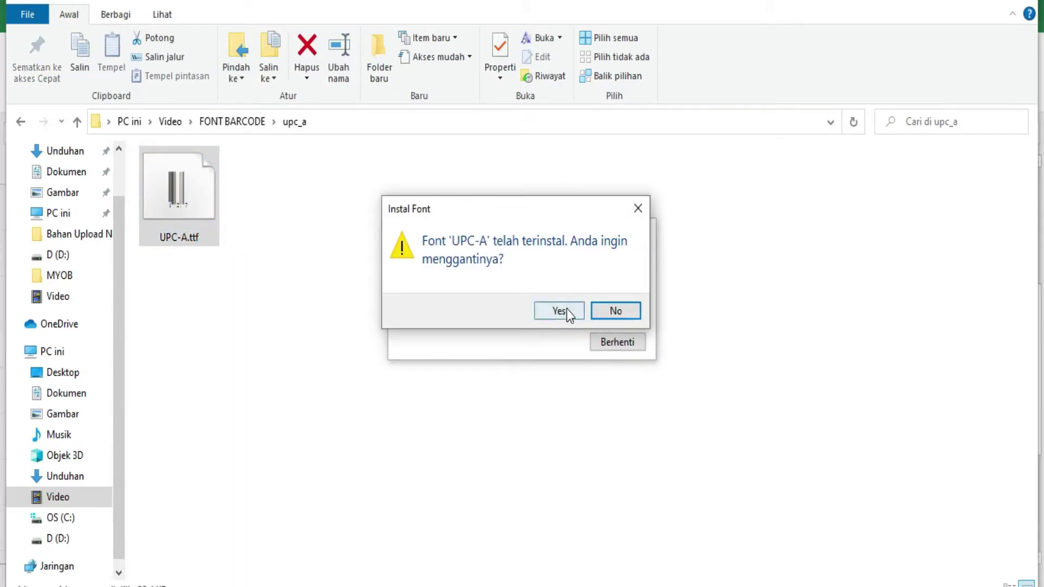
pyautogui.click(567, 312)
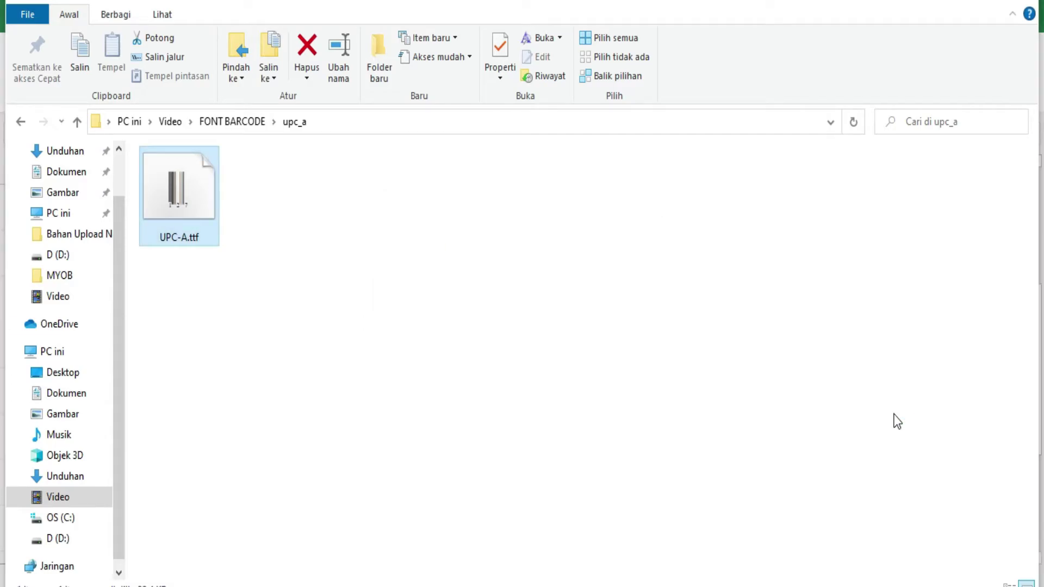
# Go back up to Video and reopen the FONT BARCODE folder.
pyautogui.hotkey('alt', 'Up')
pyautogui.hotkey('alt', 'Up')
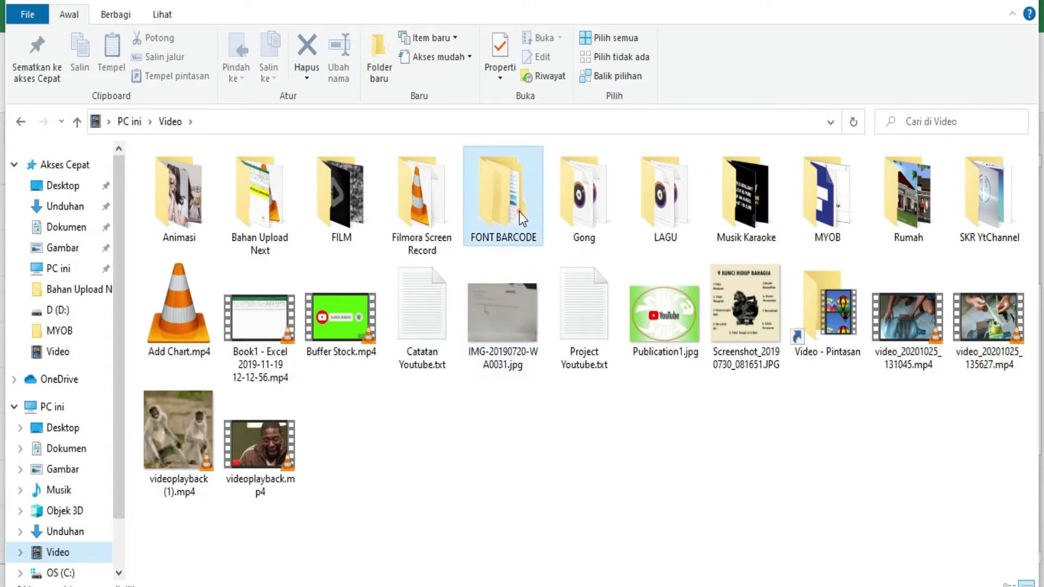
pyautogui.doubleClick(520, 212)
pyautogui.doubleClick(168, 217)
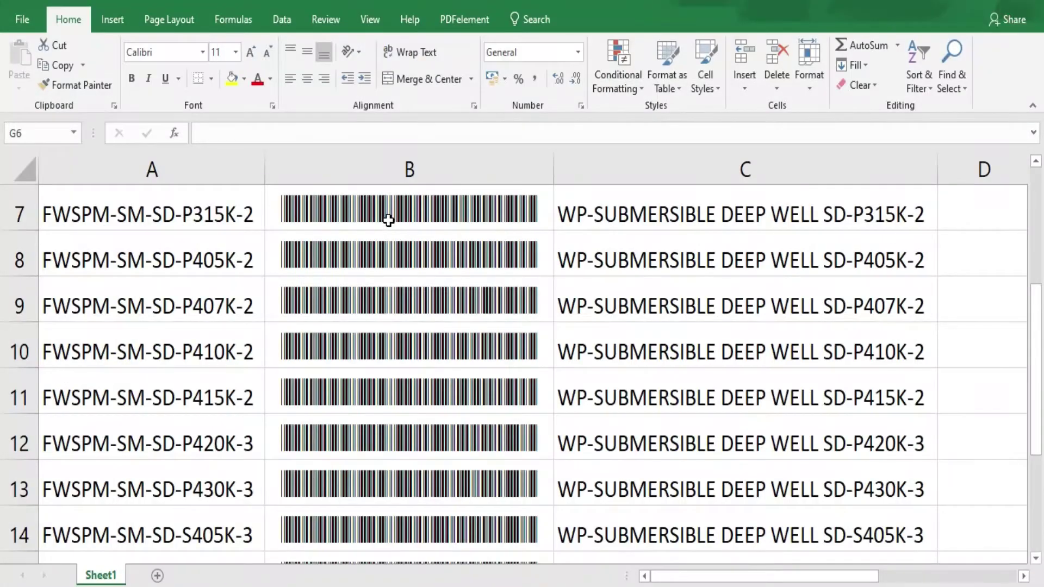
# Set cell B4's font to UPC-A.
pyautogui.scroll(2, 506, 322)
pyautogui.click(411, 311)
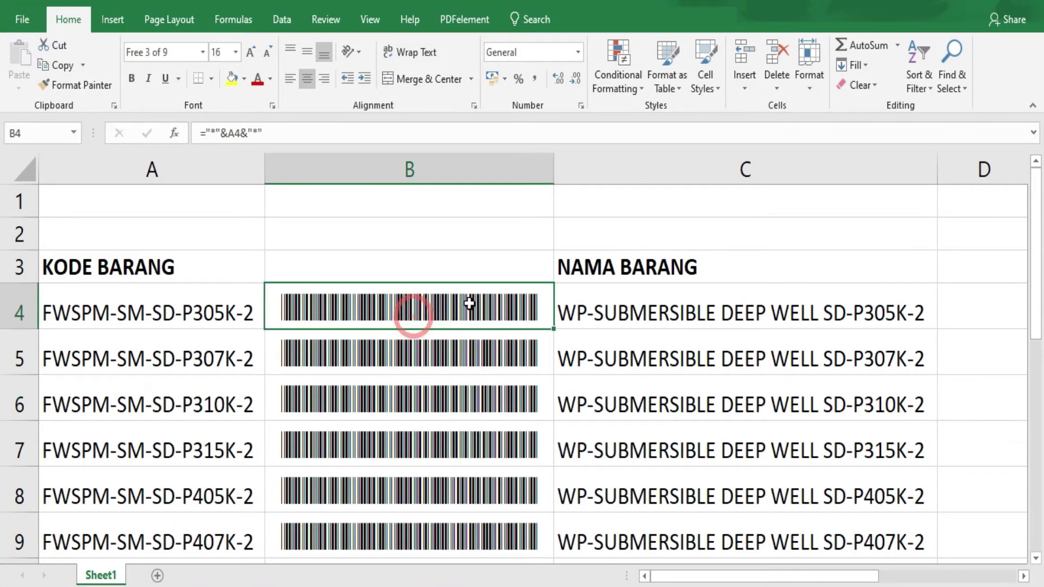
pyautogui.click(203, 53)
pyautogui.scroll(4, 275, 321)
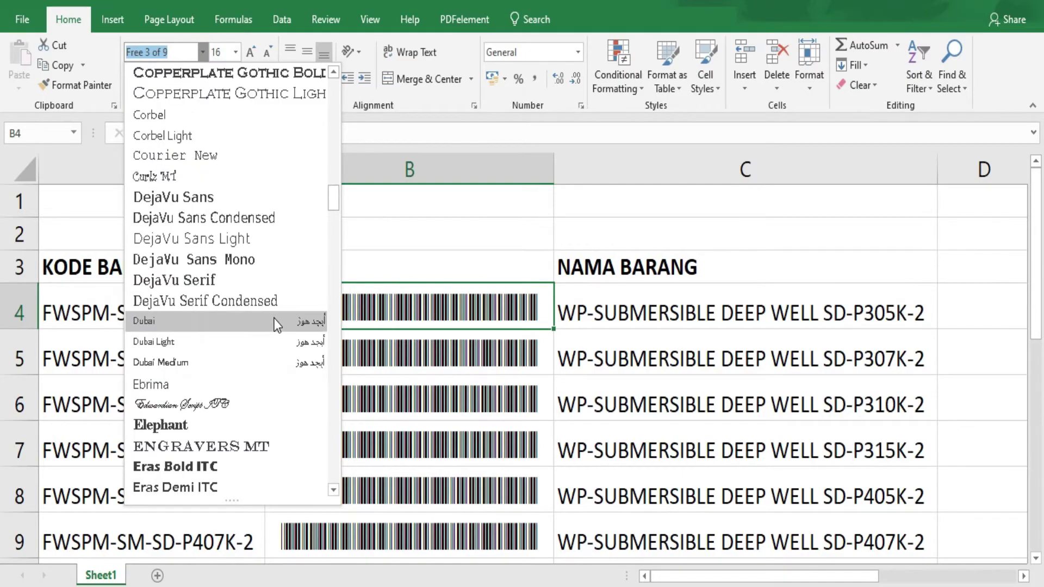
pyautogui.scroll(5, 274, 321)
pyautogui.scroll(6, 277, 318)
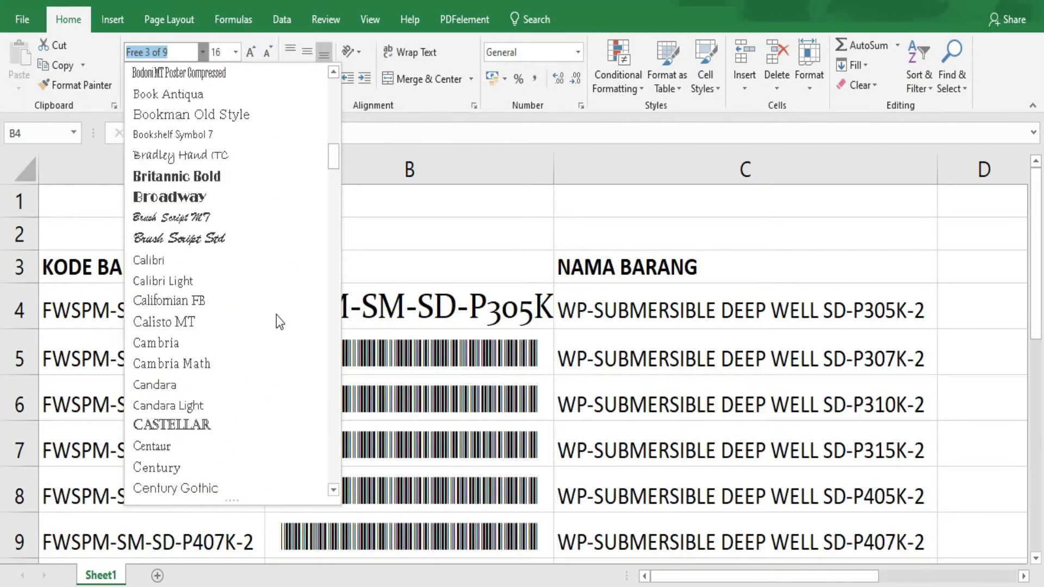
pyautogui.scroll(3, 276, 315)
pyautogui.scroll(3, 277, 315)
pyautogui.scroll(4, 276, 315)
pyautogui.scroll(3, 276, 314)
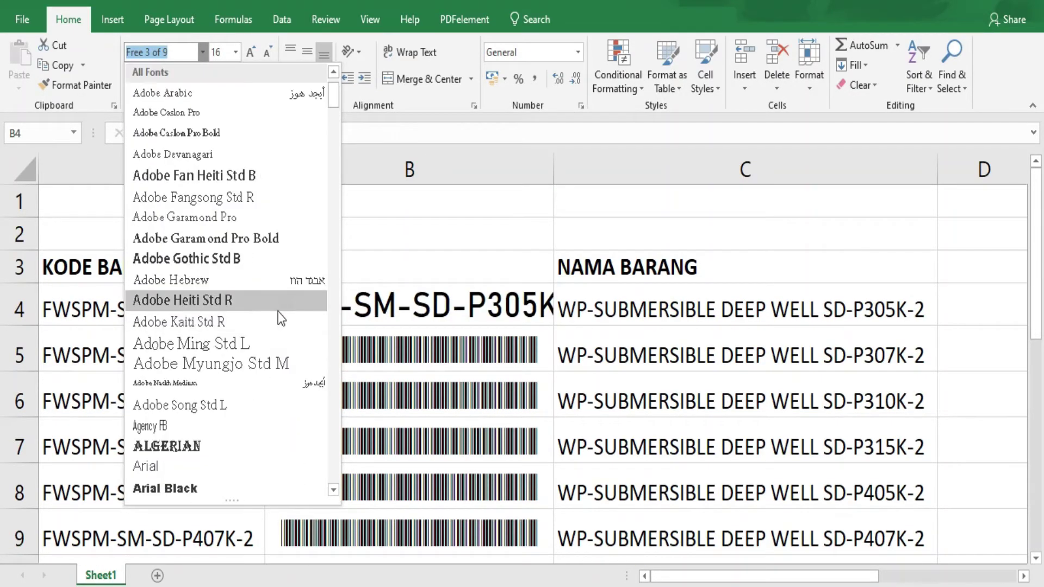
pyautogui.write('UPC-A')
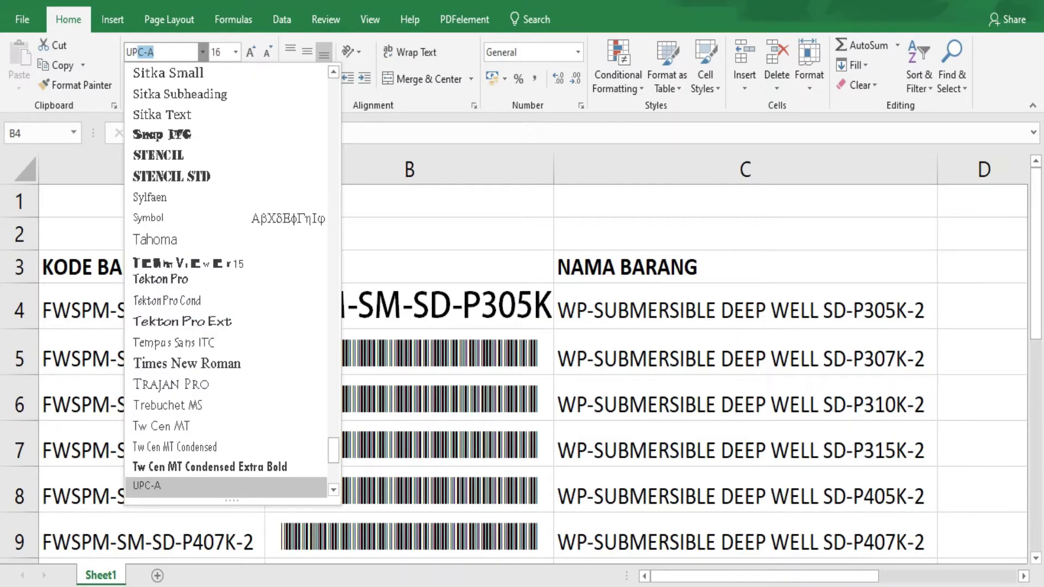
pyautogui.press('Return')
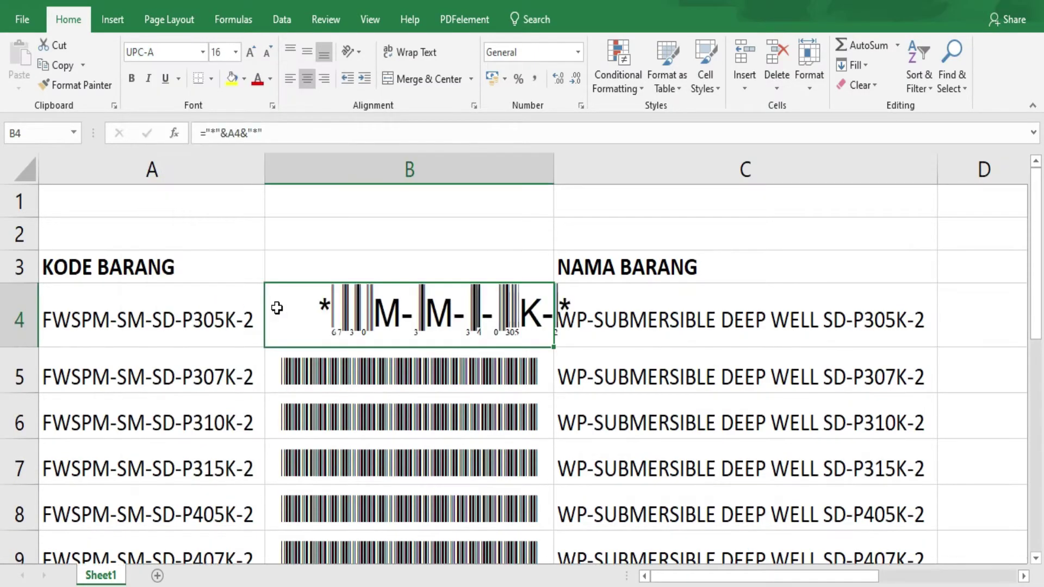
# Fill the UPC-A barcodes down to B16, widen column B, and shrink to size 11.
pyautogui.doubleClick(555, 347)
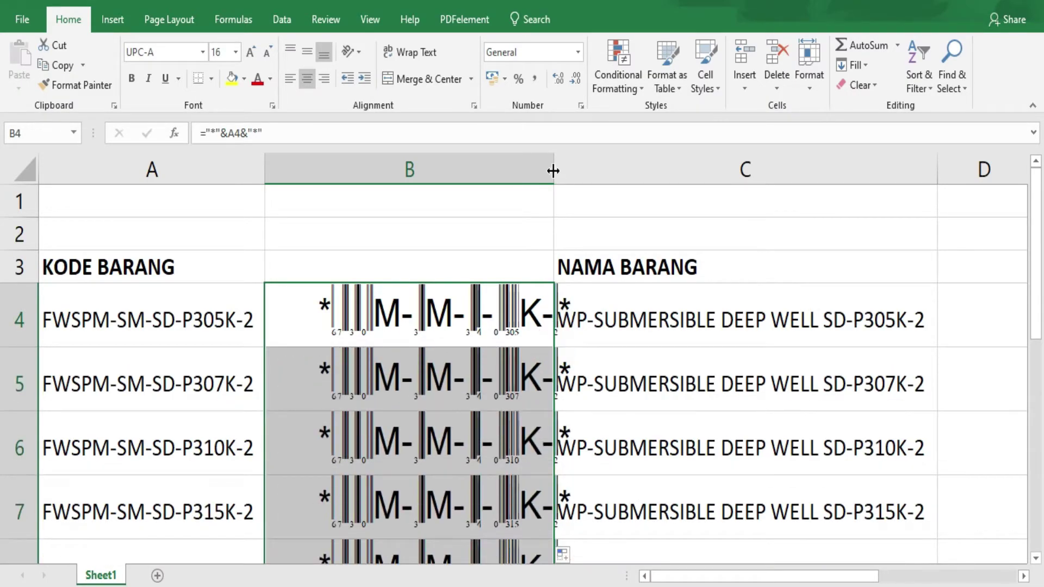
pyautogui.moveTo(553, 170); pyautogui.dragTo(679, 169)
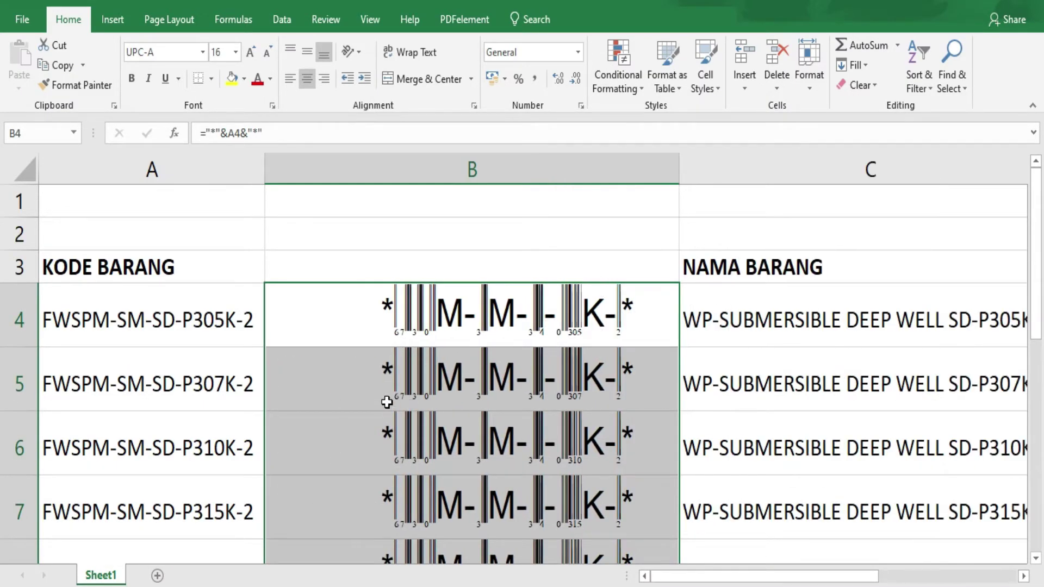
pyautogui.scroll(-2, 385, 401)
pyautogui.scroll(-1, 385, 400)
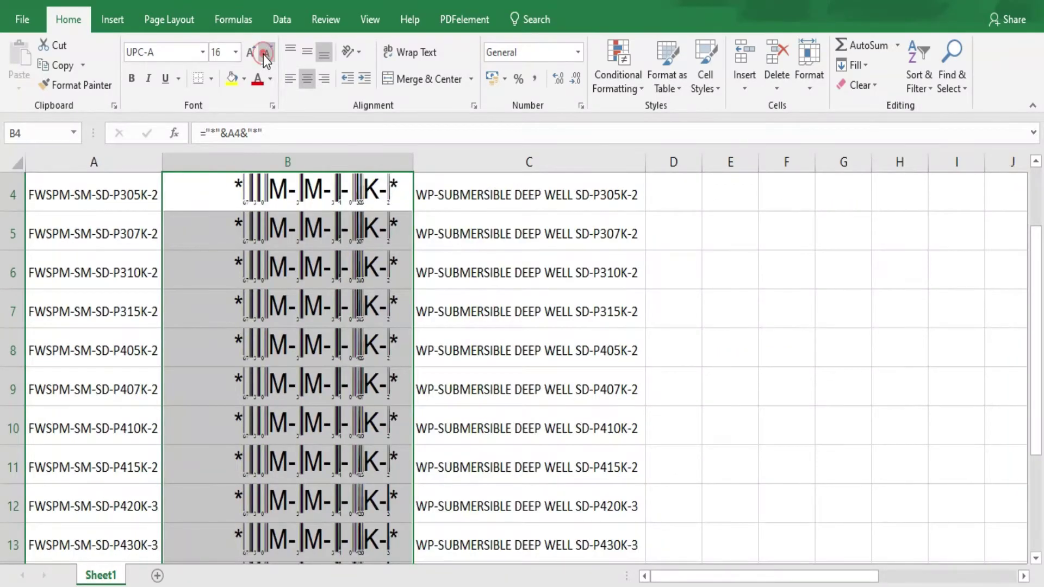
pyautogui.click(263, 54)
pyautogui.doubleClick(263, 55)
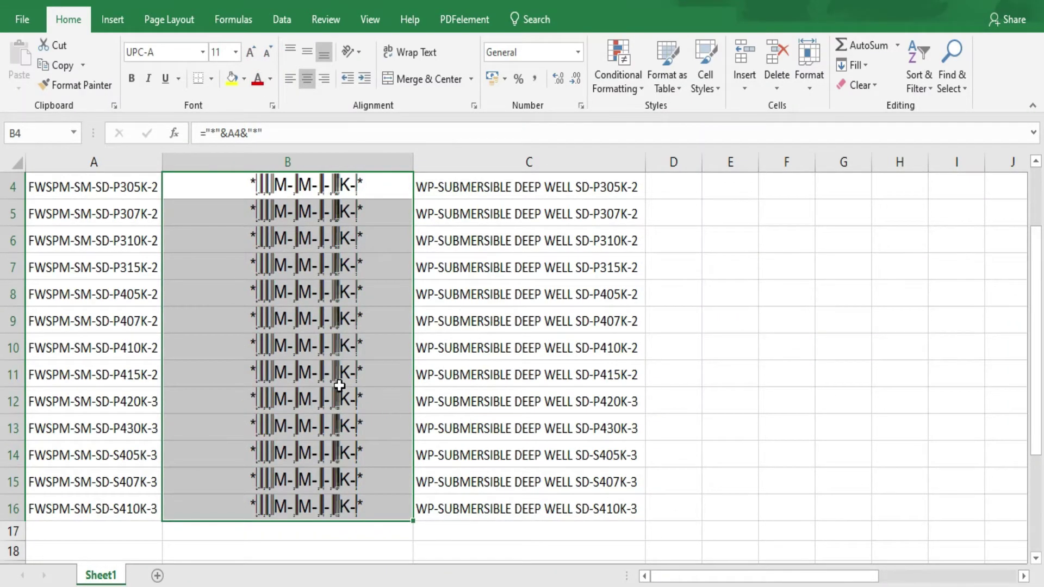
pyautogui.scroll(1, 339, 385)
pyautogui.click(285, 244)
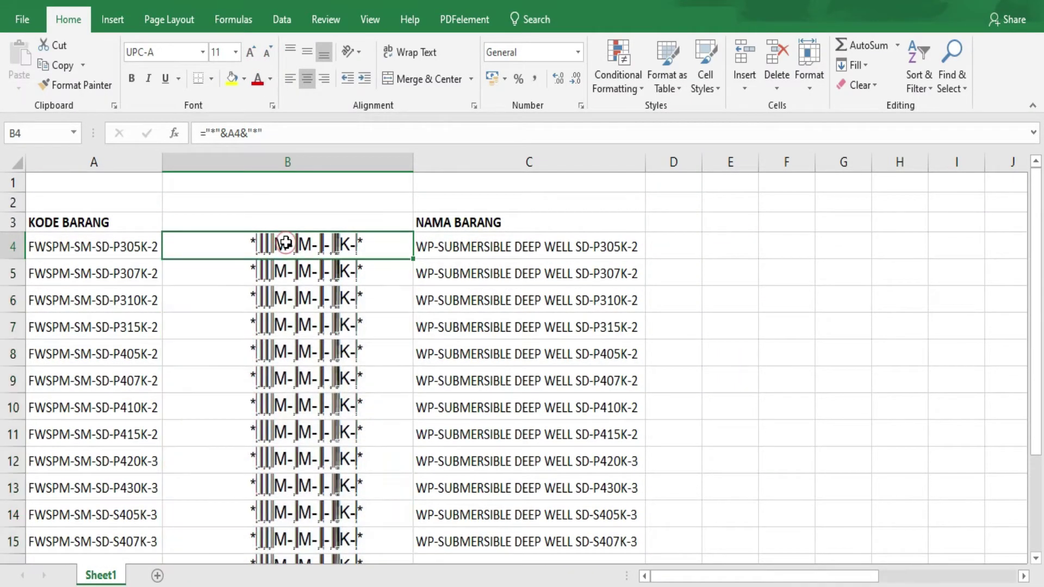
pyautogui.click(354, 274)
# Install code128.ttf from the code_128 folder for all users, replacing the existing copy.
pyautogui.click(200, 56)
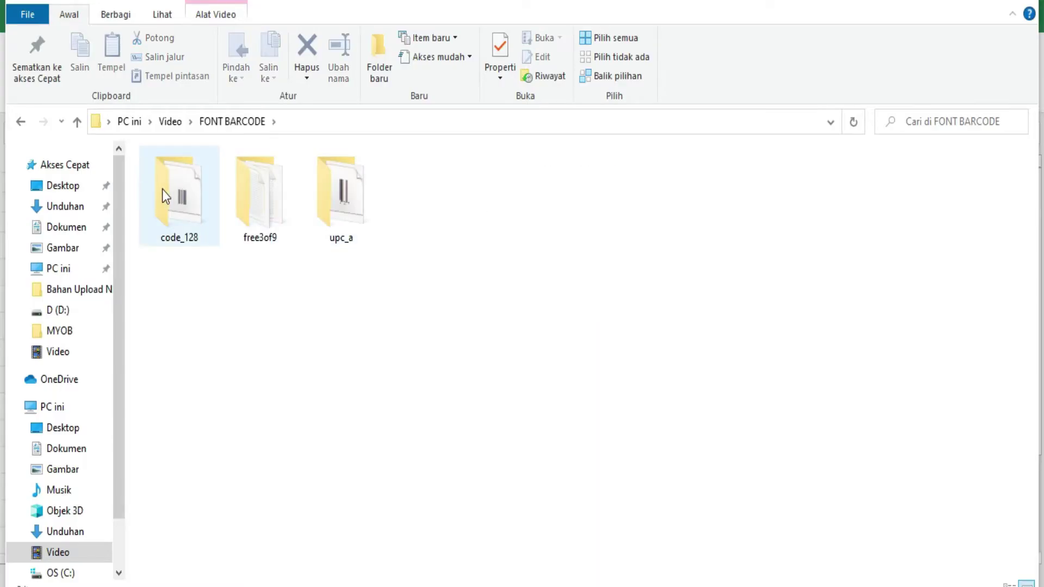
pyautogui.doubleClick(175, 198)
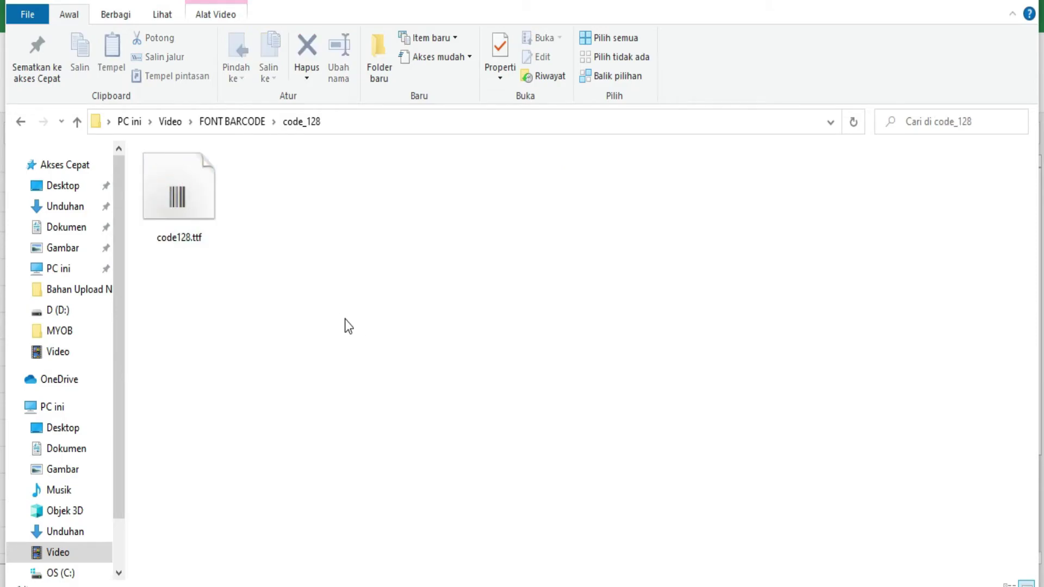
pyautogui.doubleClick(202, 202)
pyautogui.rightClick(202, 199)
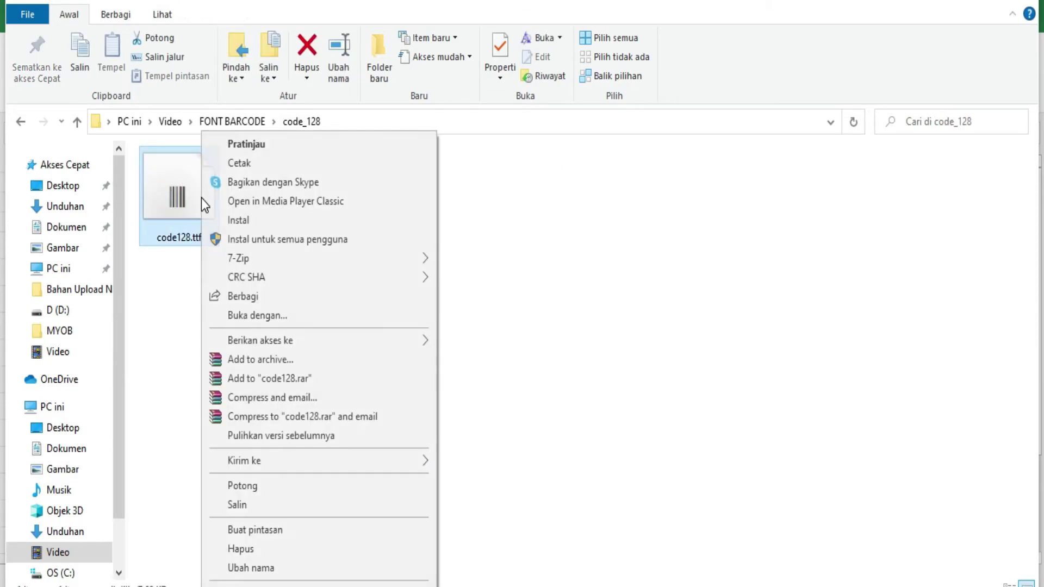
pyautogui.click(315, 237)
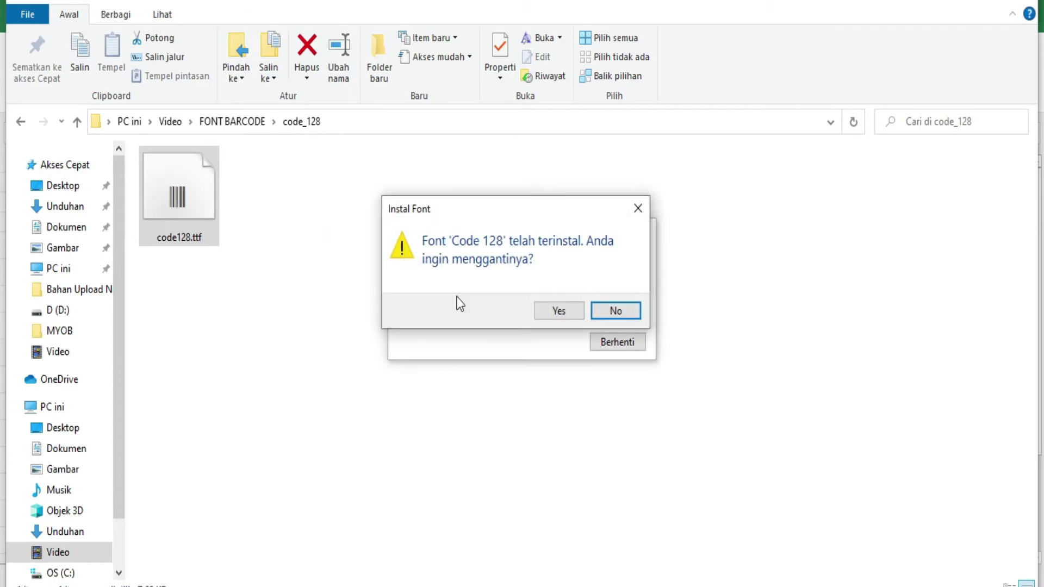
pyautogui.click(556, 311)
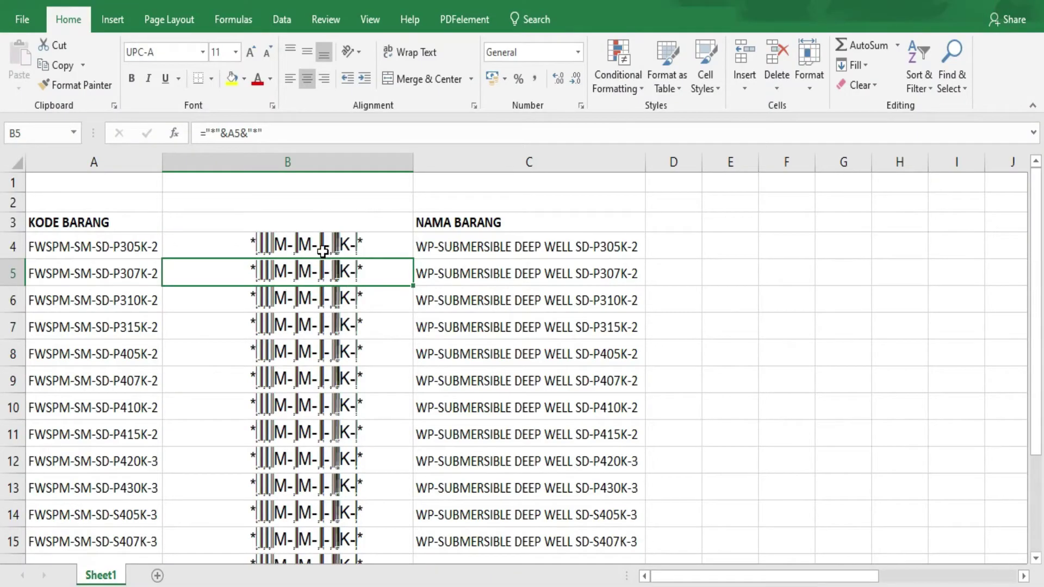
pyautogui.click(288, 246)
# Apply the Code 128 font to B4 and fill it down through B16.
pyautogui.click(201, 53)
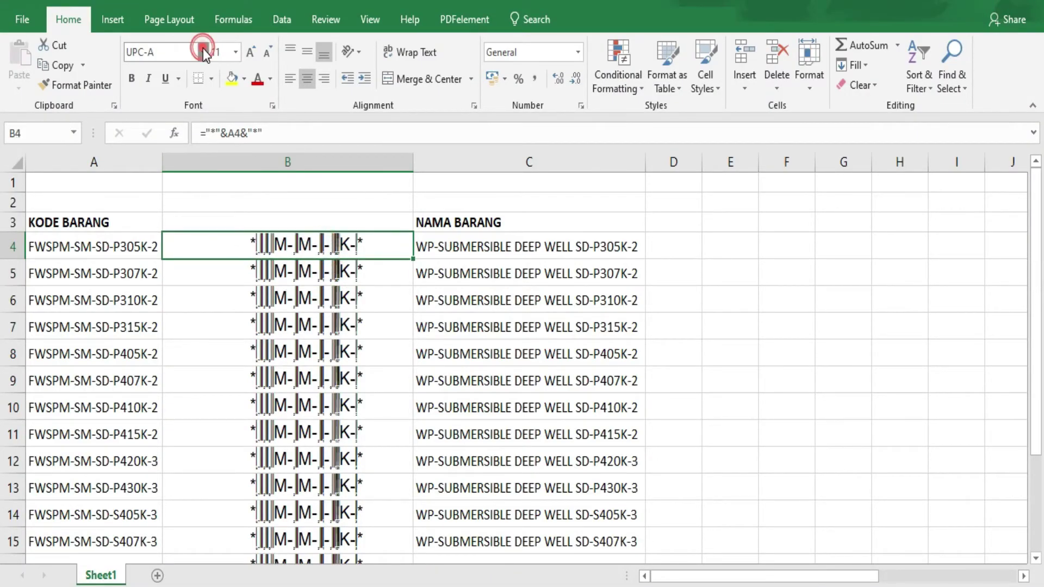
pyautogui.write('Code 128')
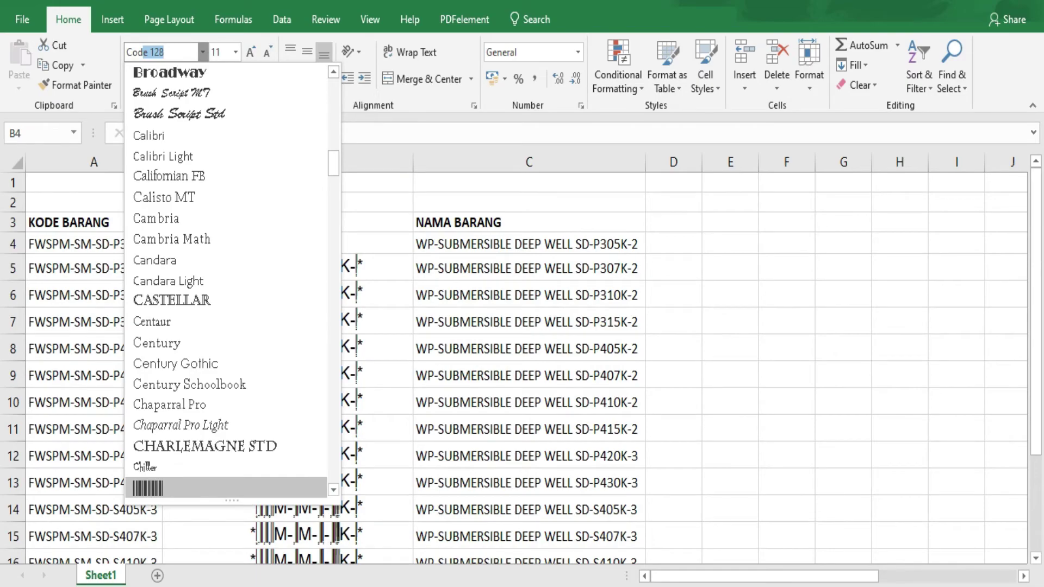
pyautogui.press('Return')
pyautogui.doubleClick(413, 254)
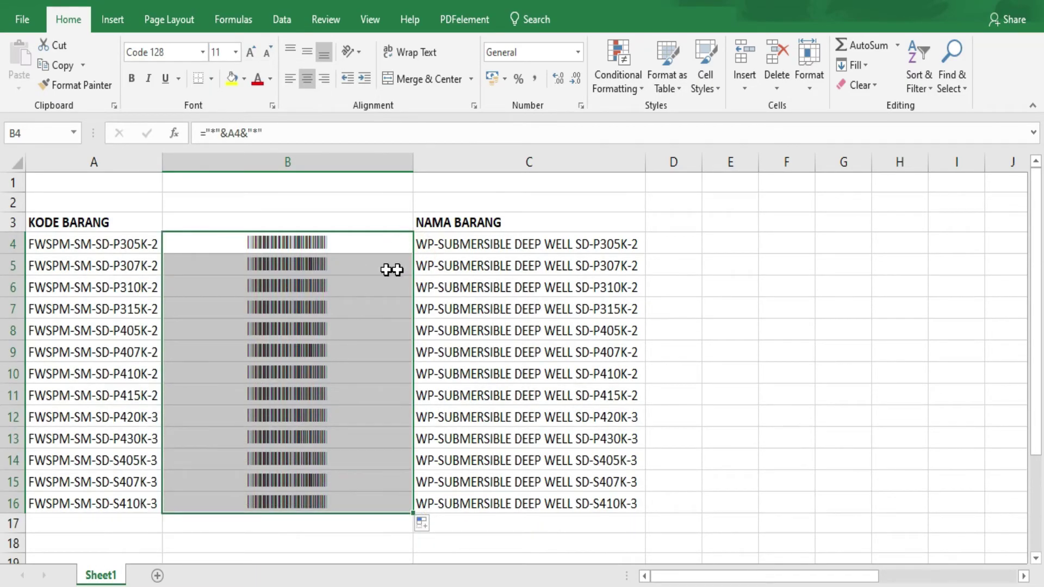